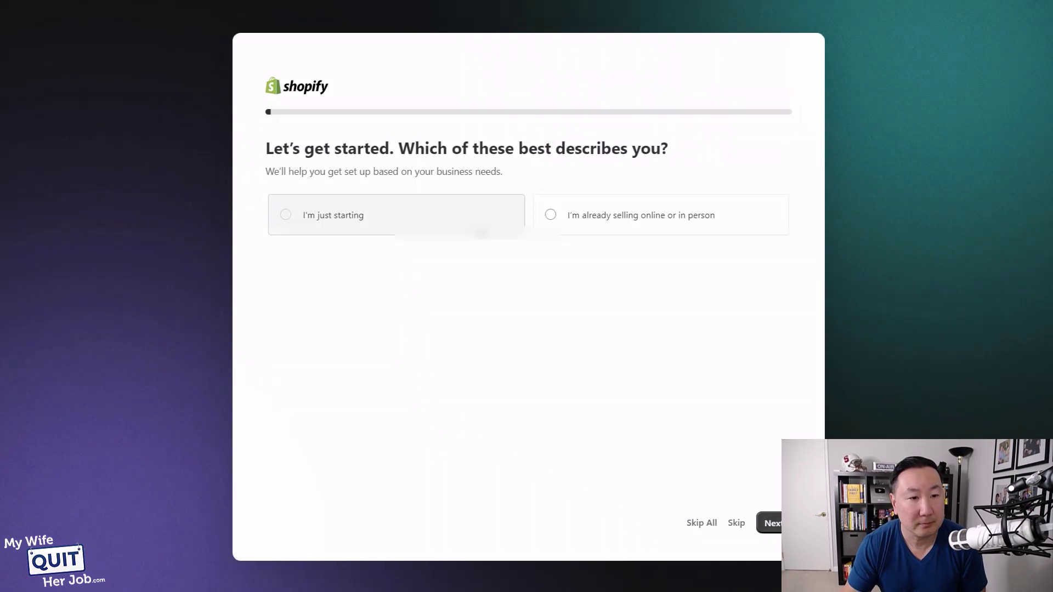
# - Answer the onboarding with "I'm just starting", skip the remaining questions and confirm United States as the business location
pyautogui.click(330, 214)
pyautogui.click(774, 524)
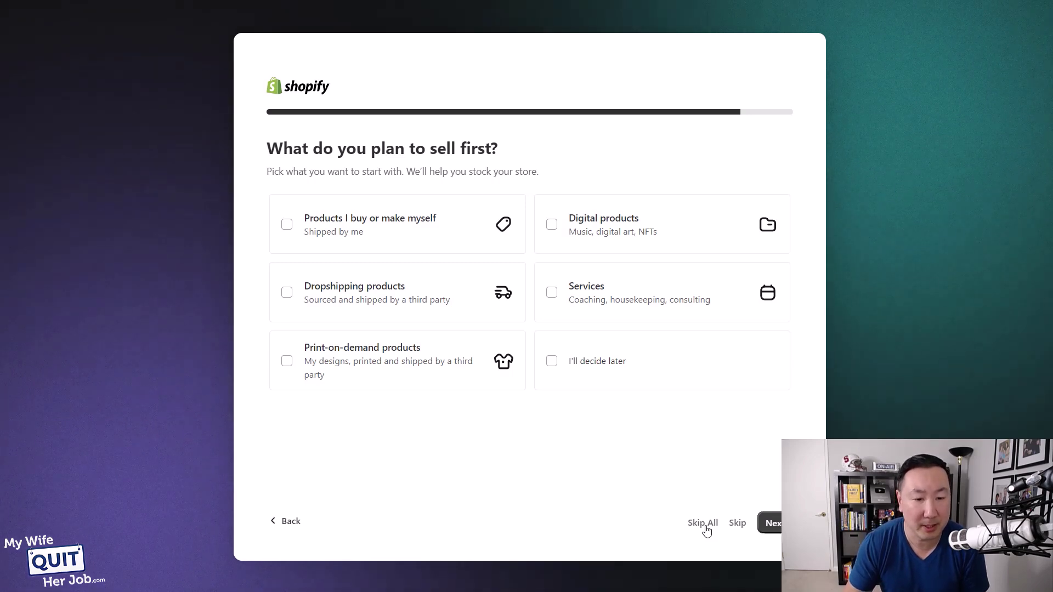
pyautogui.click(704, 524)
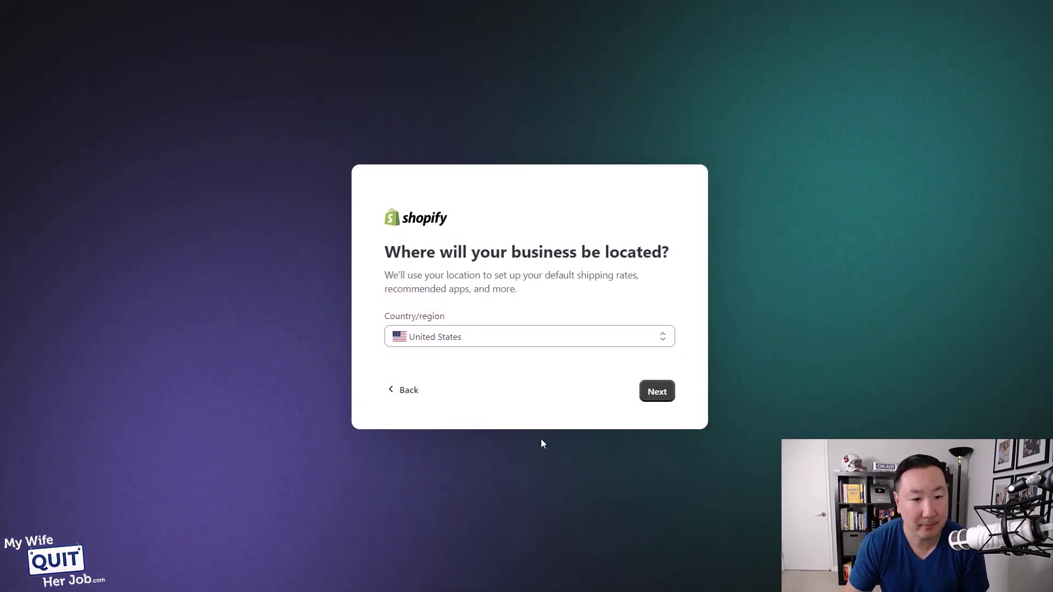
pyautogui.click(657, 392)
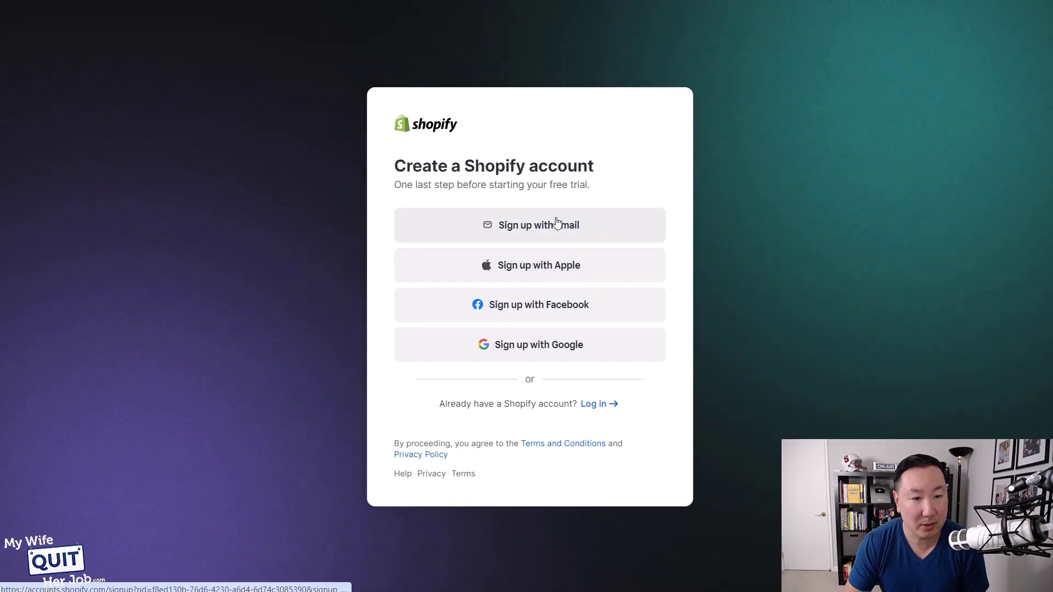
# - Create the Shopify account by signing up with email and entering the account password
pyautogui.click(523, 228)
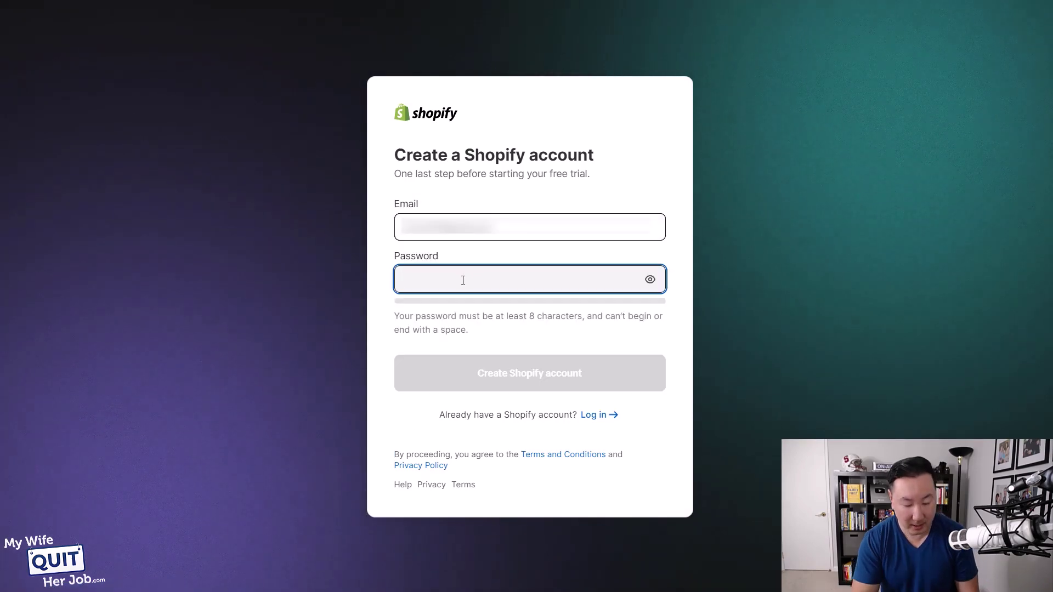
pyautogui.write('••••••••••')
pyautogui.click(519, 377)
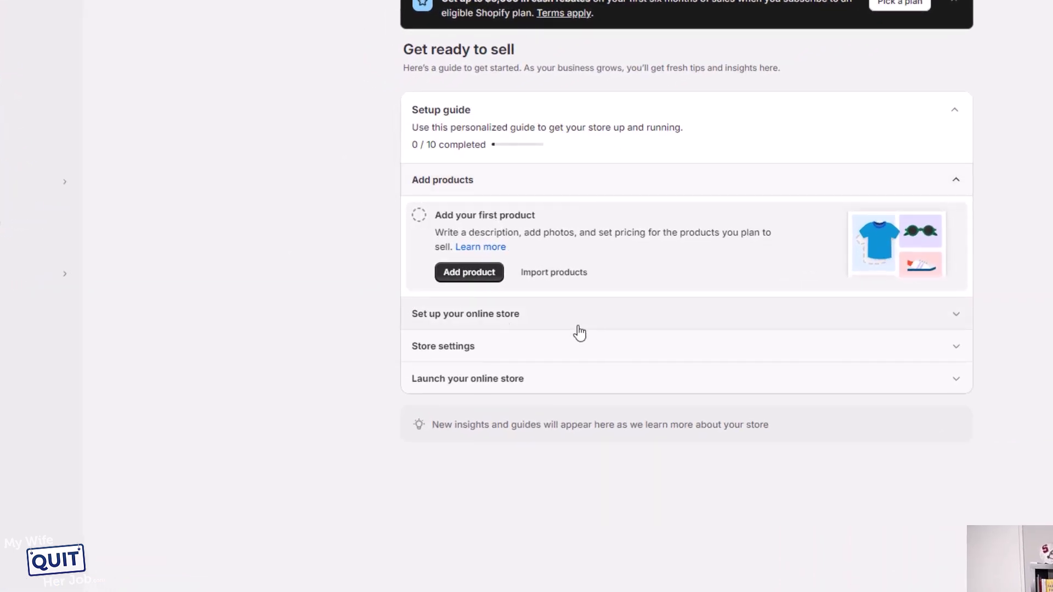
# - Start adding the store's first product and title it "Girl Boss Tshirts"
pyautogui.click(468, 274)
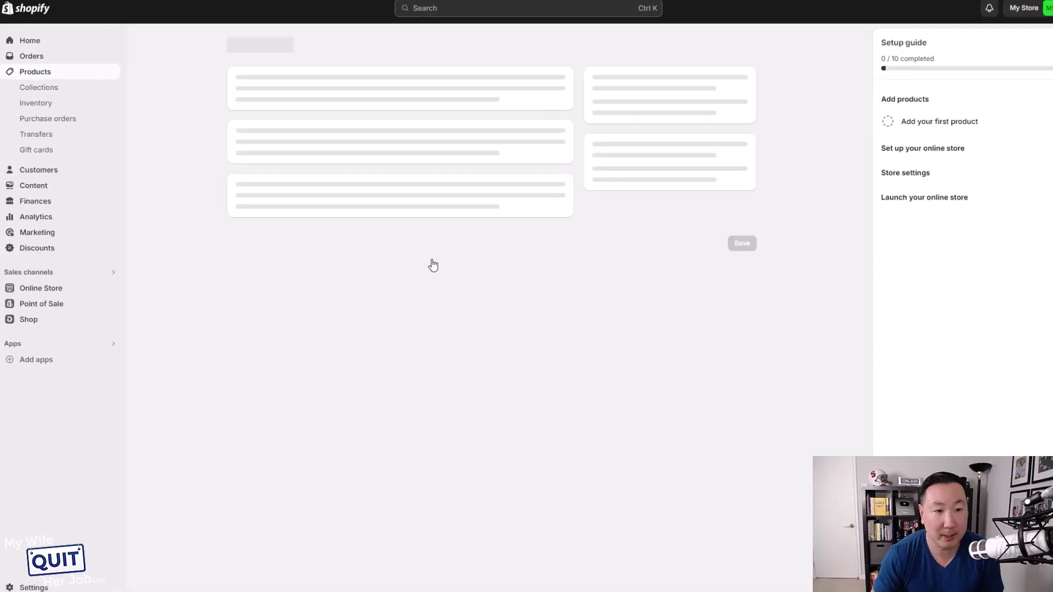
pyautogui.click(375, 97)
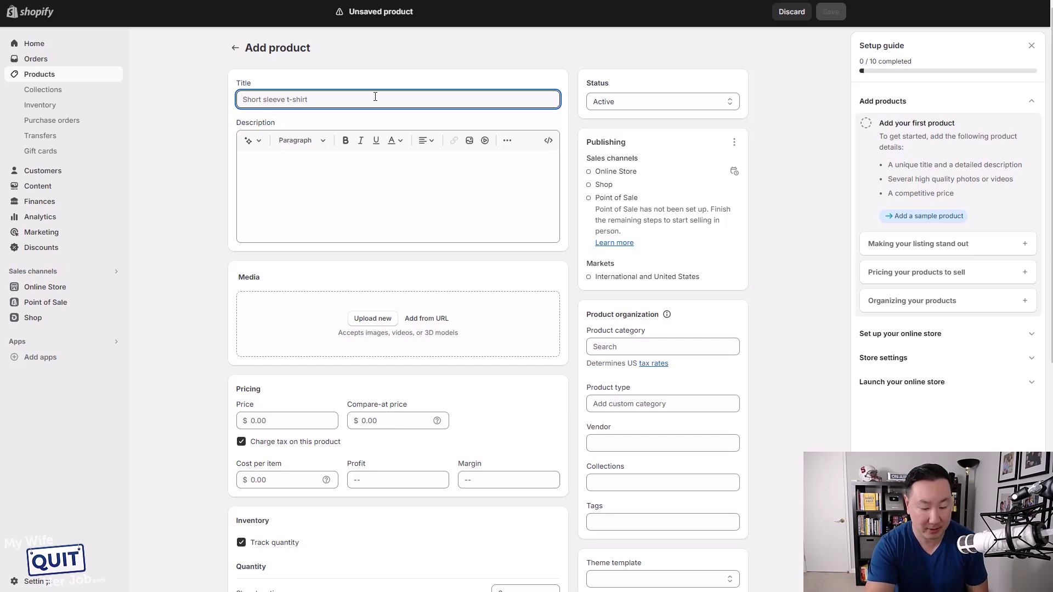
pyautogui.write('Girl Boss Tshirts')
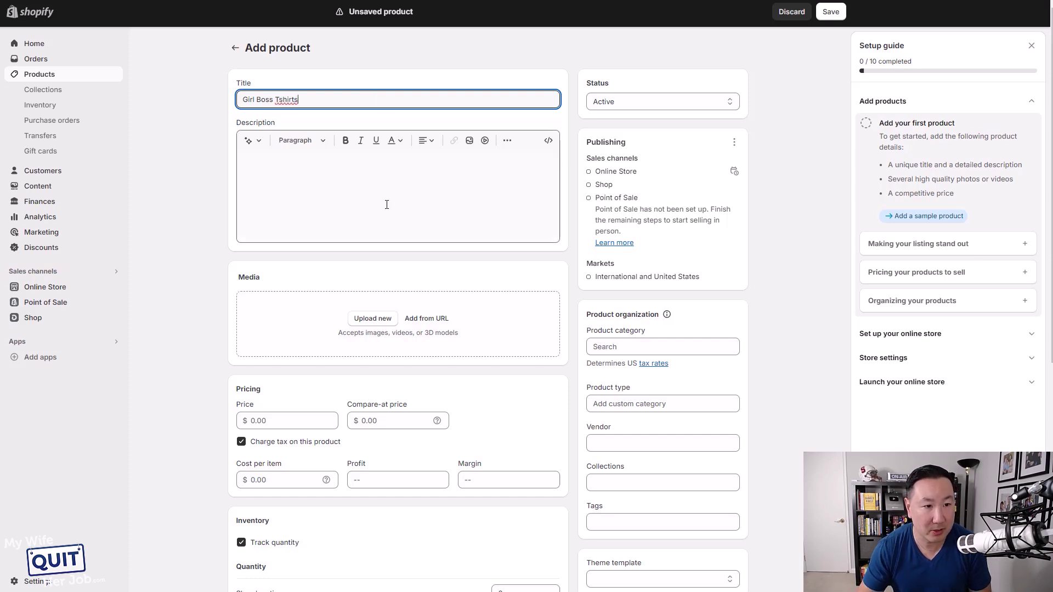
# - Upload girlbossmain.jpg as the product's image and save the product
pyautogui.scroll(-1, 316, 204)
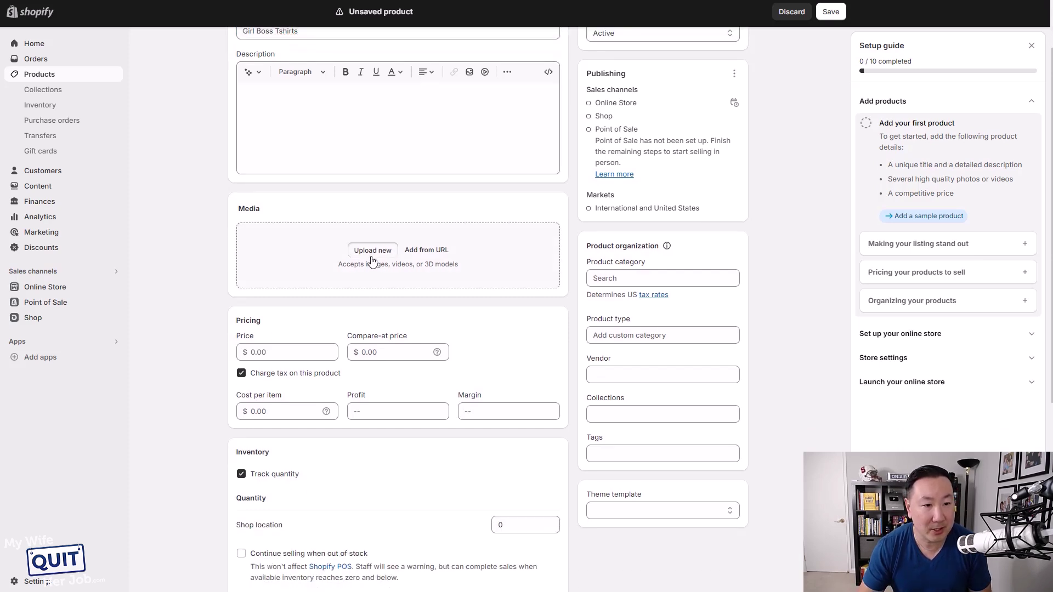
pyautogui.click(372, 258)
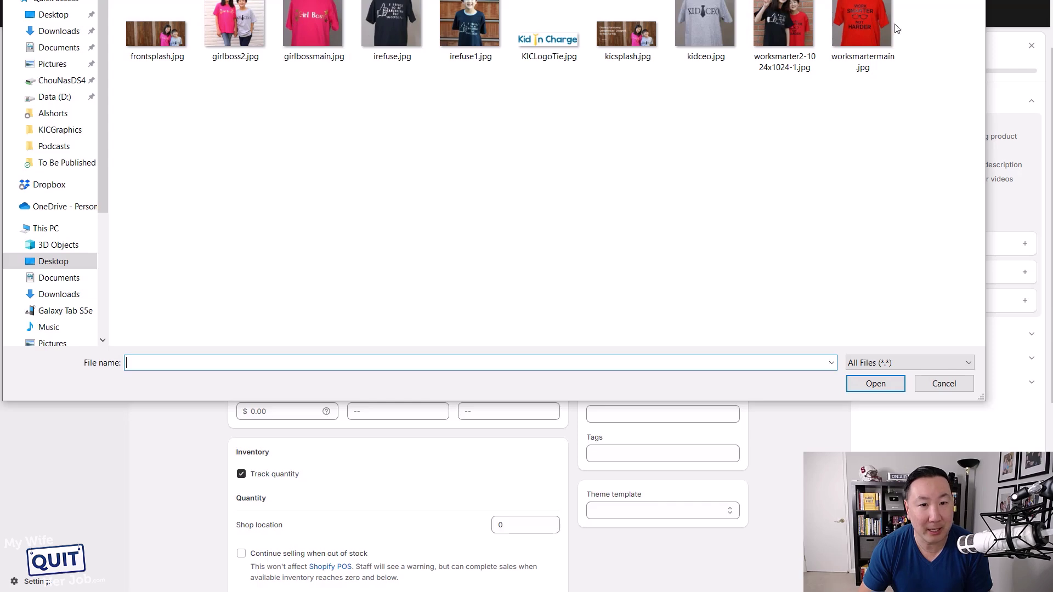
pyautogui.click(308, 26)
pyautogui.doubleClick(307, 24)
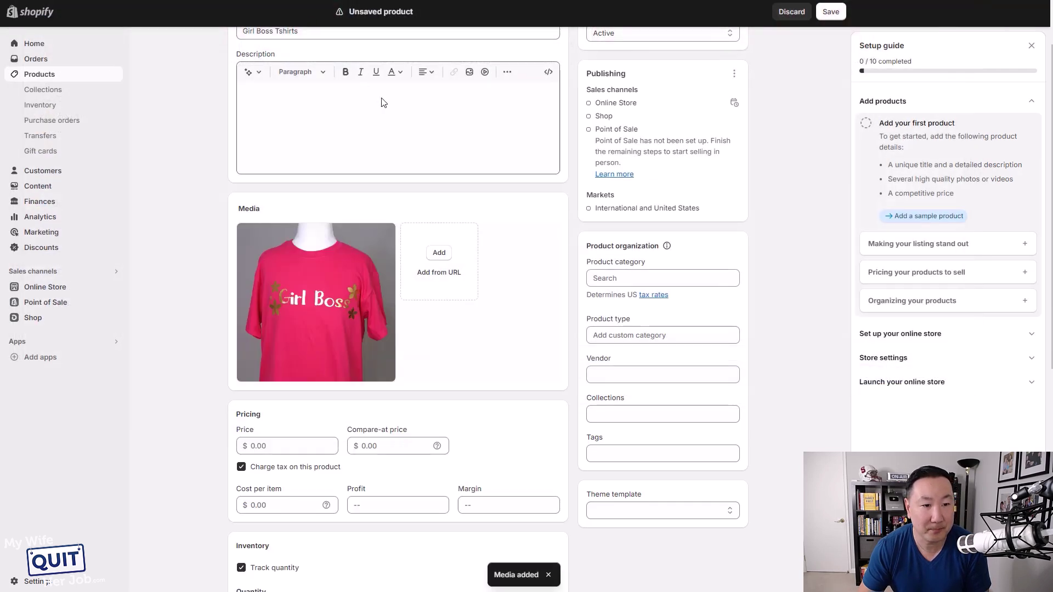
pyautogui.scroll(2, 827, 259)
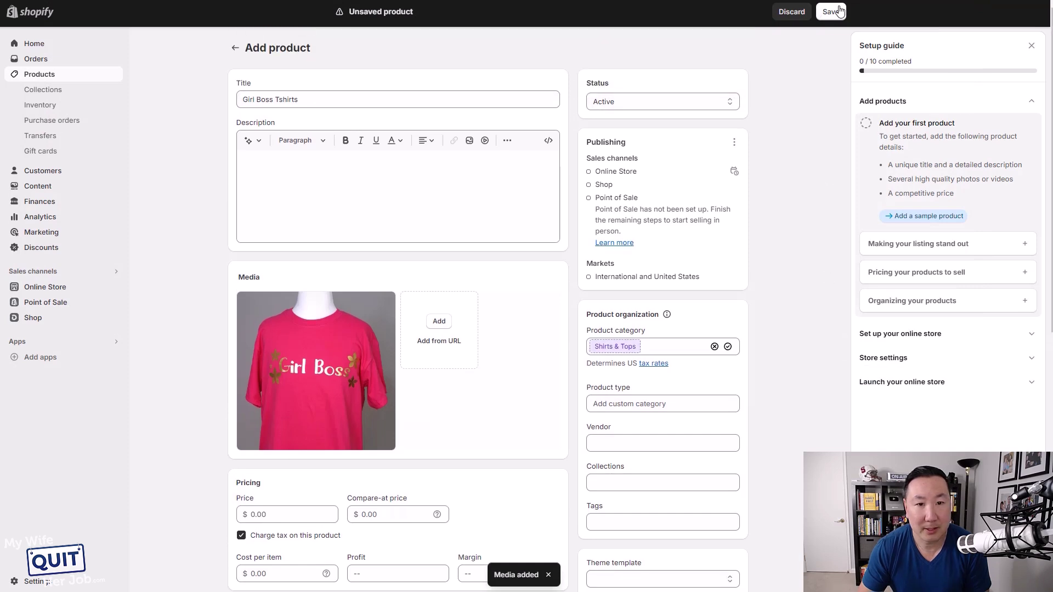
pyautogui.click(839, 13)
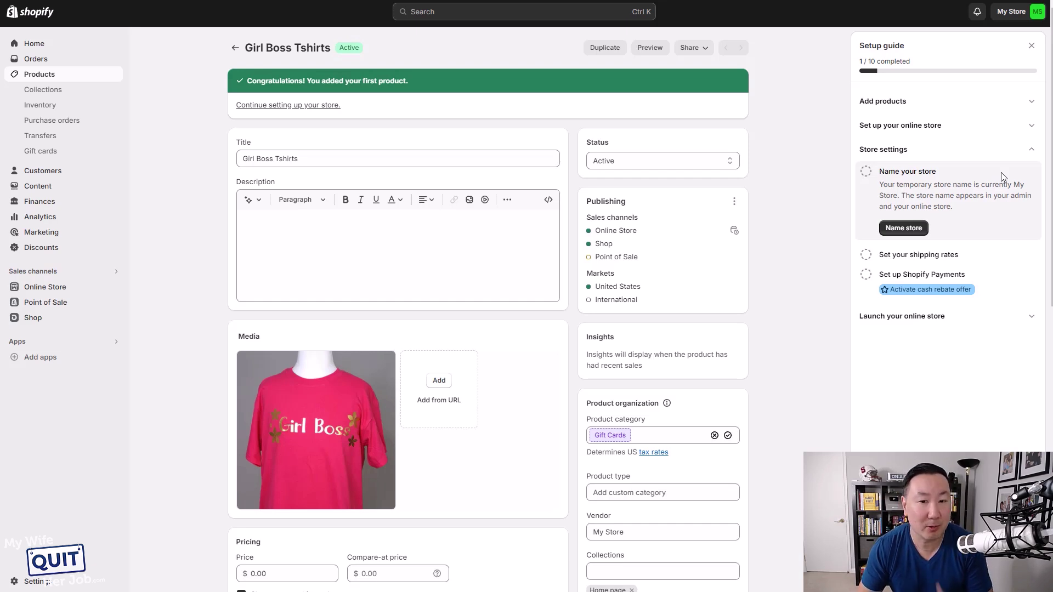
# - Add the free Dawn theme to the theme library and open the newly added copy for customizing
pyautogui.click(1032, 152)
pyautogui.click(1033, 126)
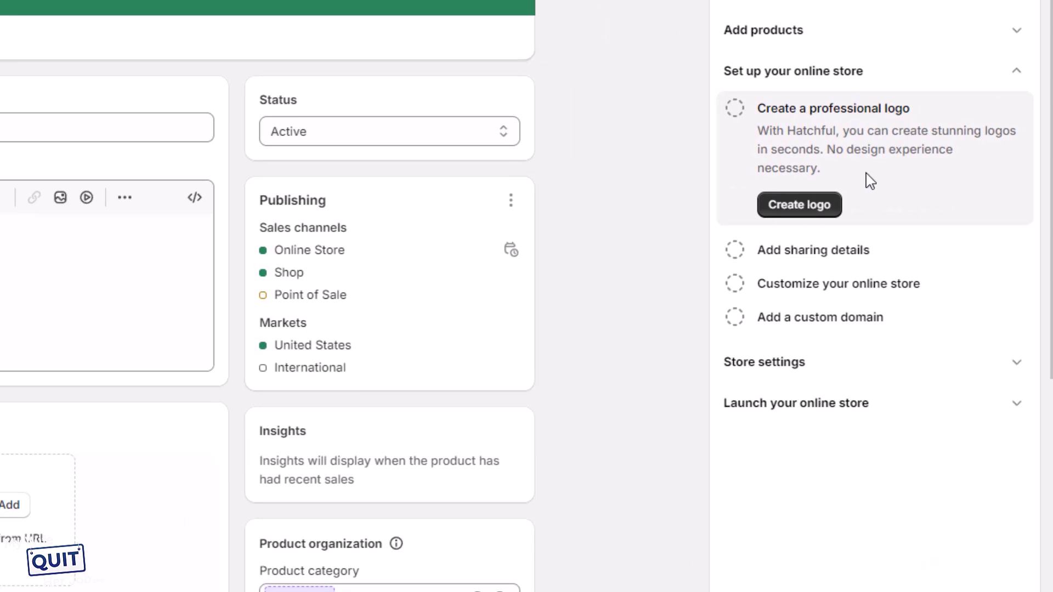
pyautogui.click(844, 287)
pyautogui.click(826, 258)
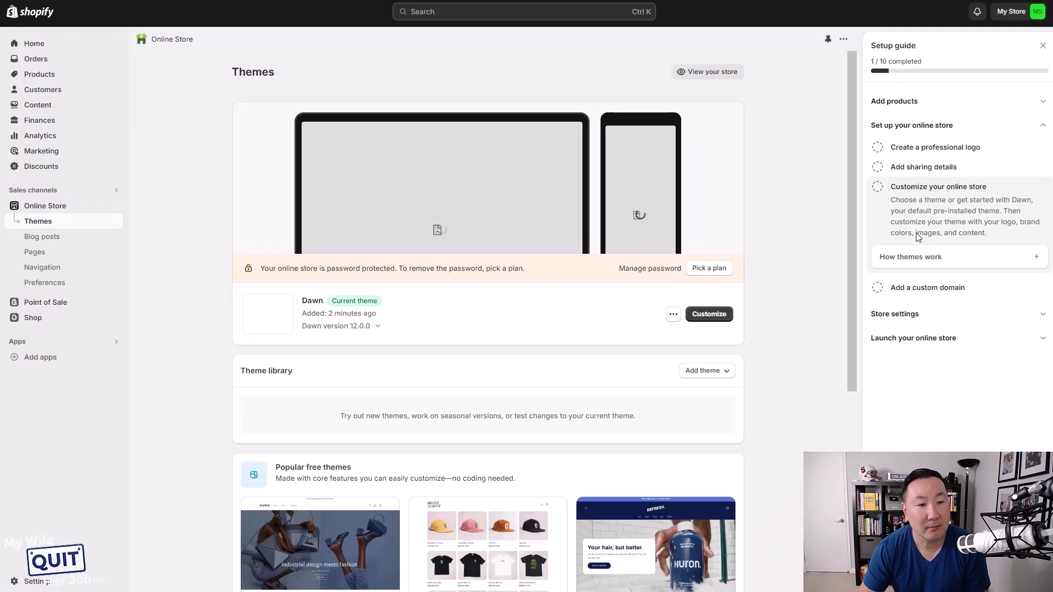
pyautogui.scroll(-3, 646, 329)
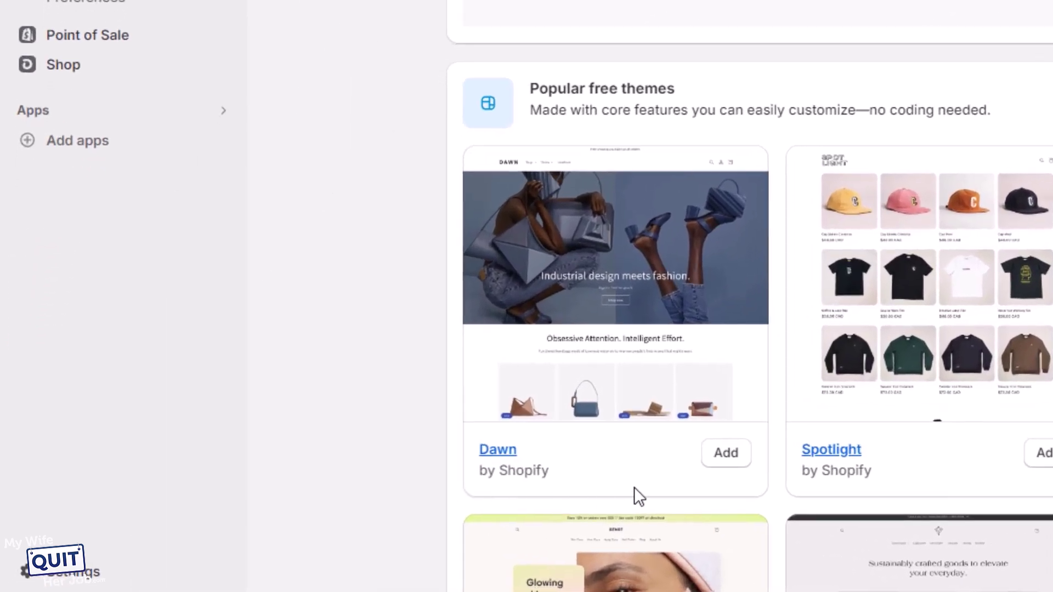
pyautogui.click(726, 460)
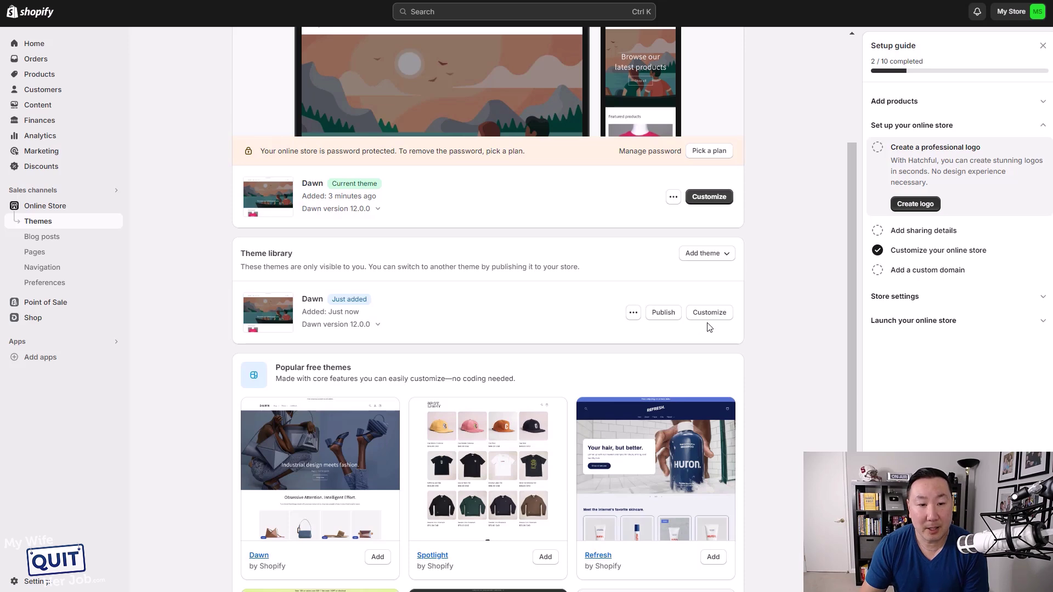
pyautogui.click(709, 313)
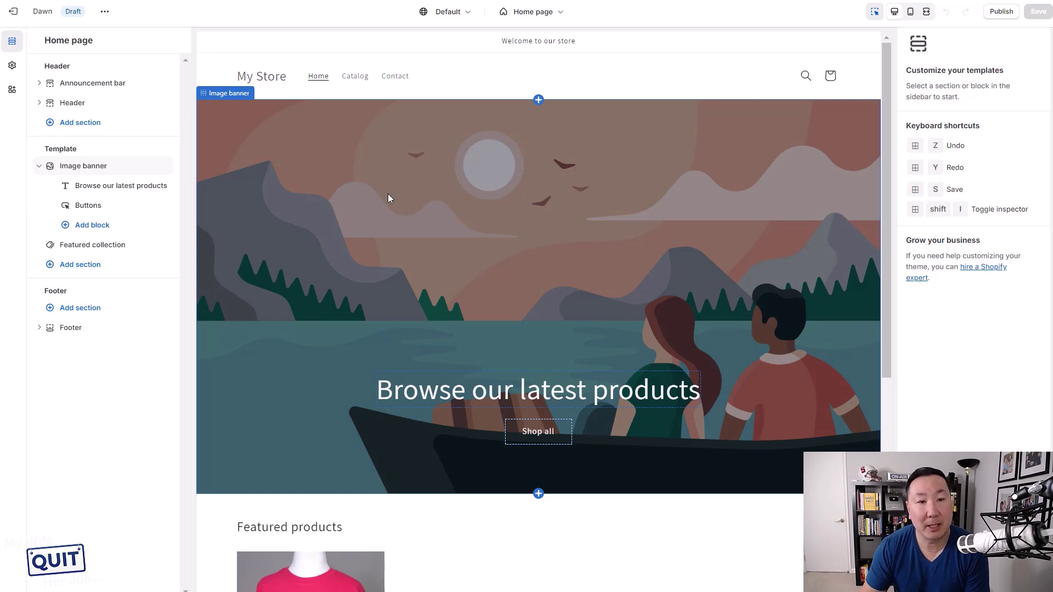
# - Upload frontsplash.jpg and set it as the first image of the home page's image banner
pyautogui.click(319, 163)
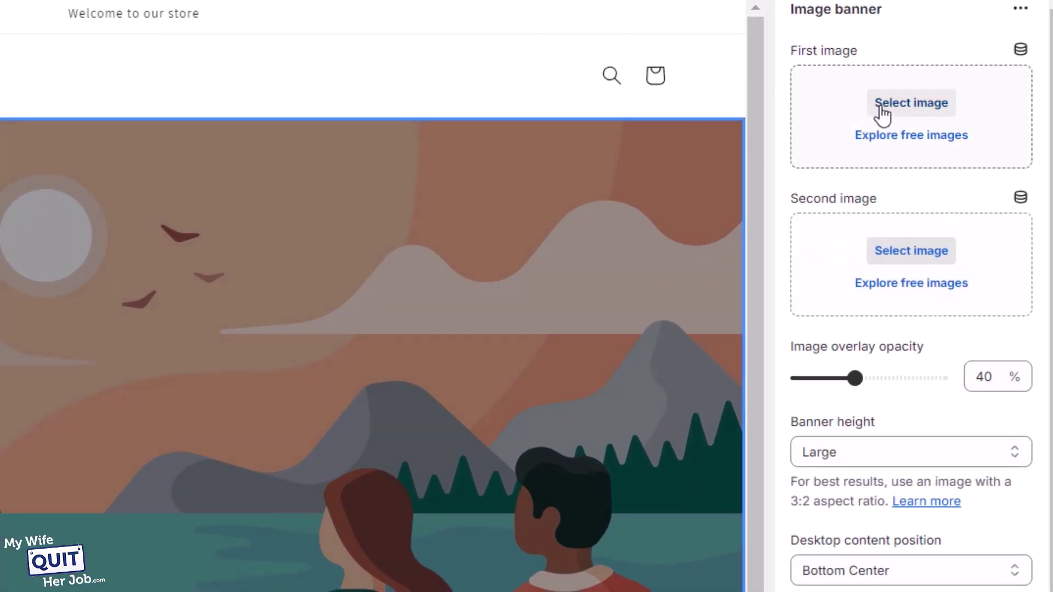
pyautogui.click(927, 109)
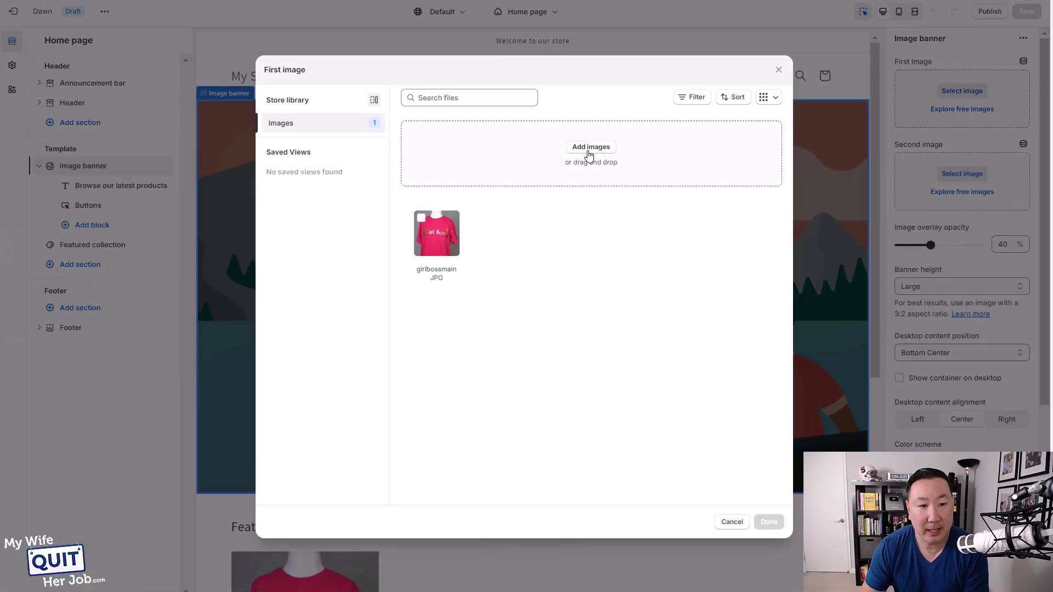
pyautogui.click(589, 147)
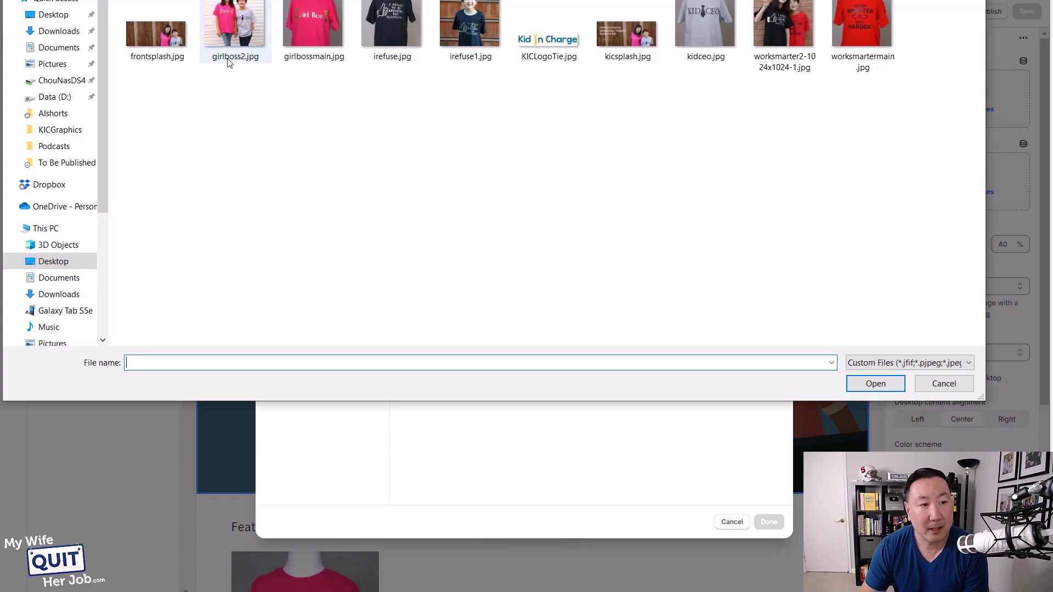
pyautogui.doubleClick(147, 37)
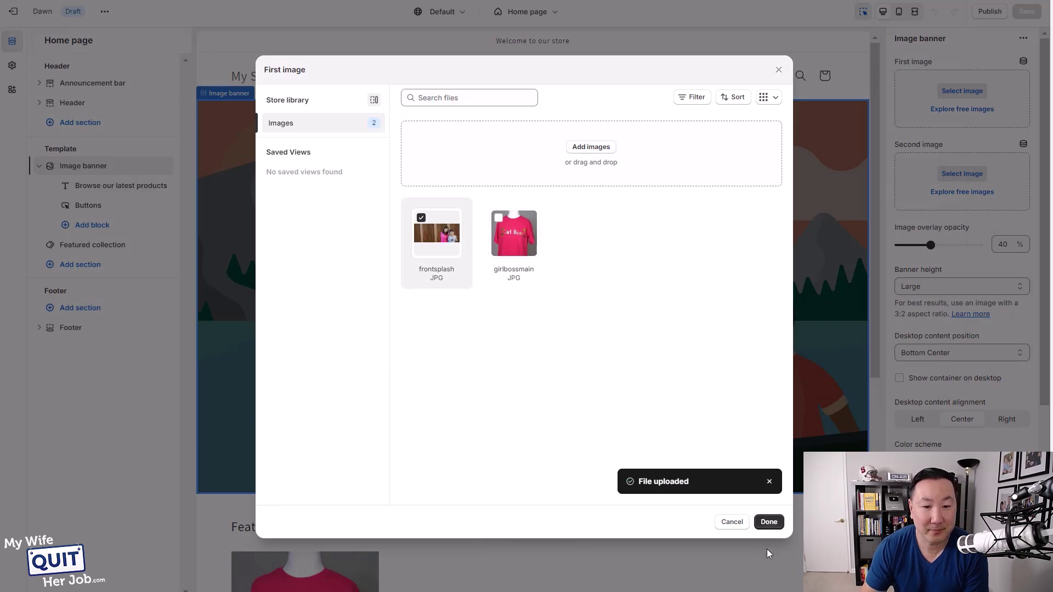
pyautogui.click(769, 522)
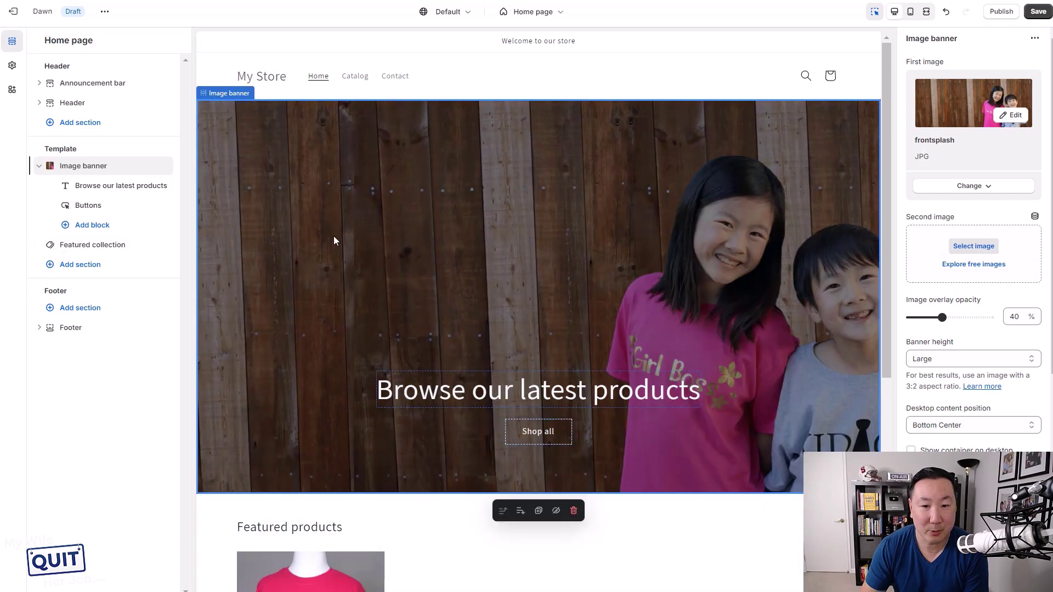
# - Replace the banner heading with "Clothing For Aspiring Entrepreneurs - Designed By Kids, For Kids" and save the theme
pyautogui.click(464, 389)
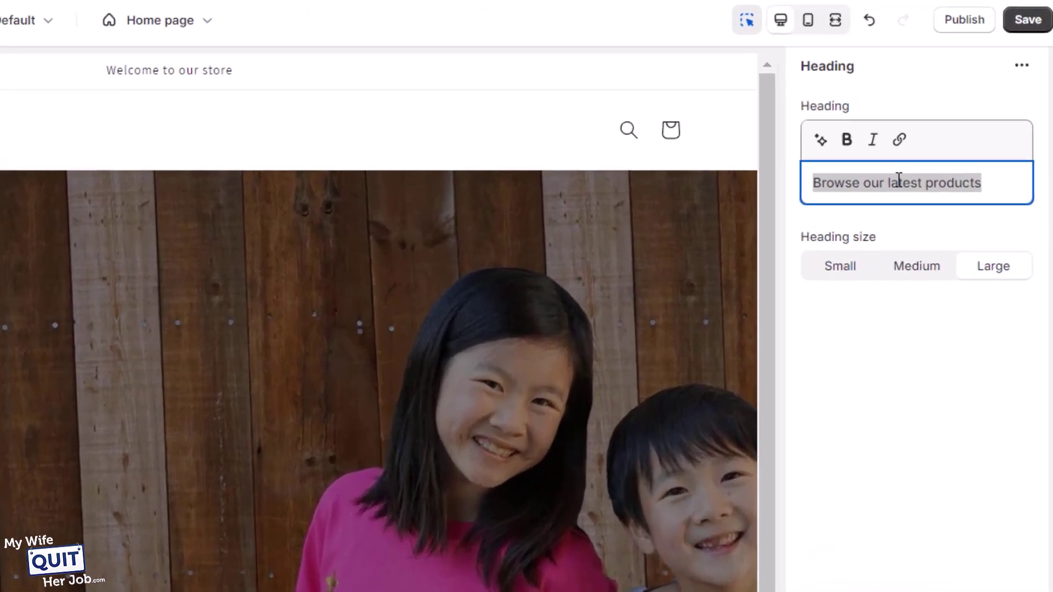
pyautogui.tripleClick(964, 104)
pyautogui.write('CLothing For')
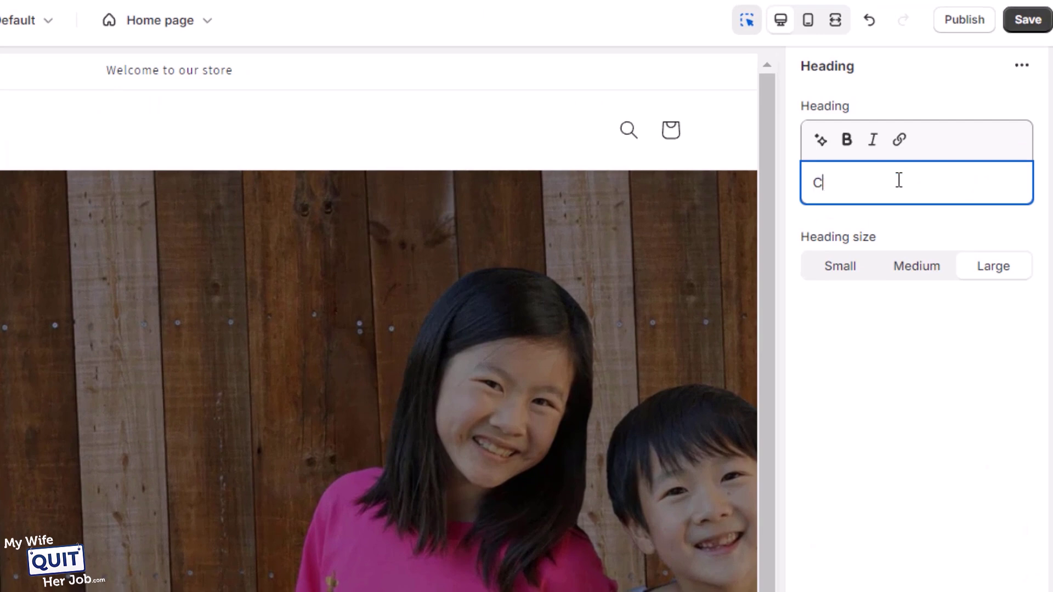
pyautogui.press('BackSpace')
pyautogui.press('BackSpace')
pyautogui.press('BackSpace')
pyautogui.press('BackSpace')
pyautogui.press('BackSpace')
pyautogui.press('BackSpace')
pyautogui.press('BackSpace')
pyautogui.write('lothing For Asp')
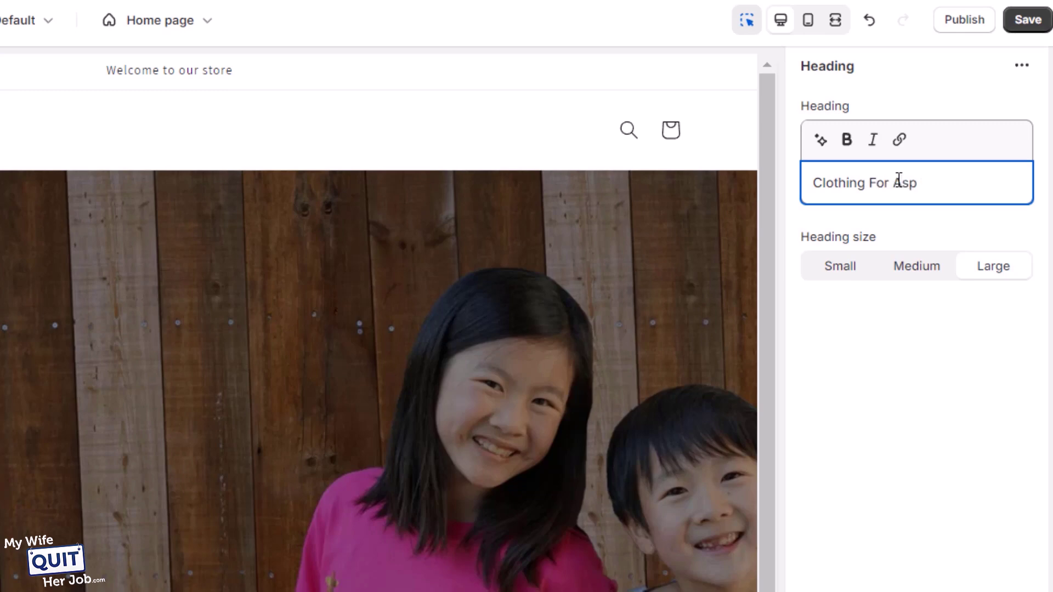
pyautogui.write('iring Entrepren')
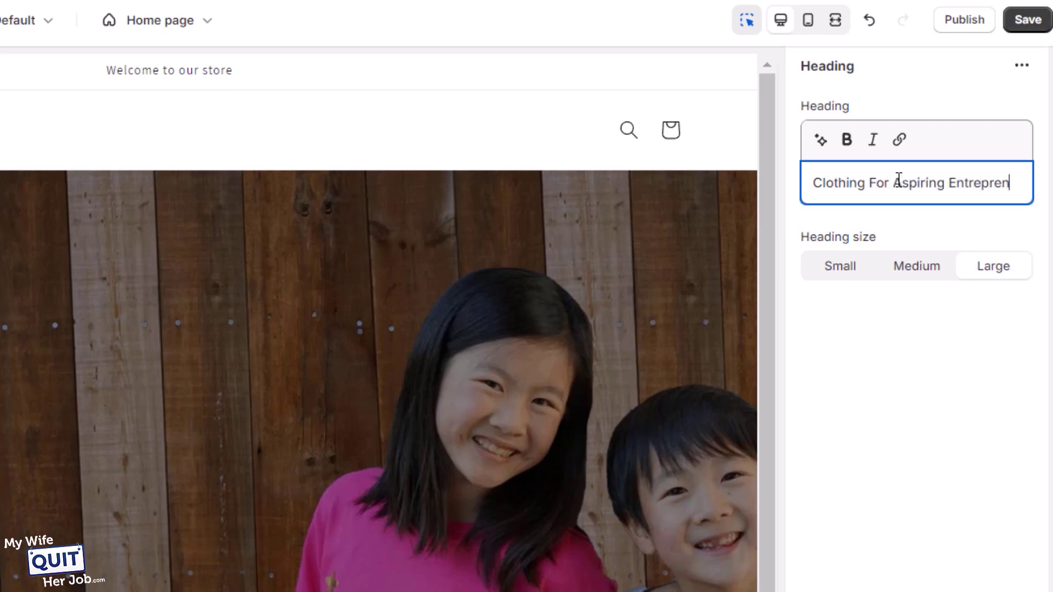
pyautogui.write('eurs - Designed By Kids')
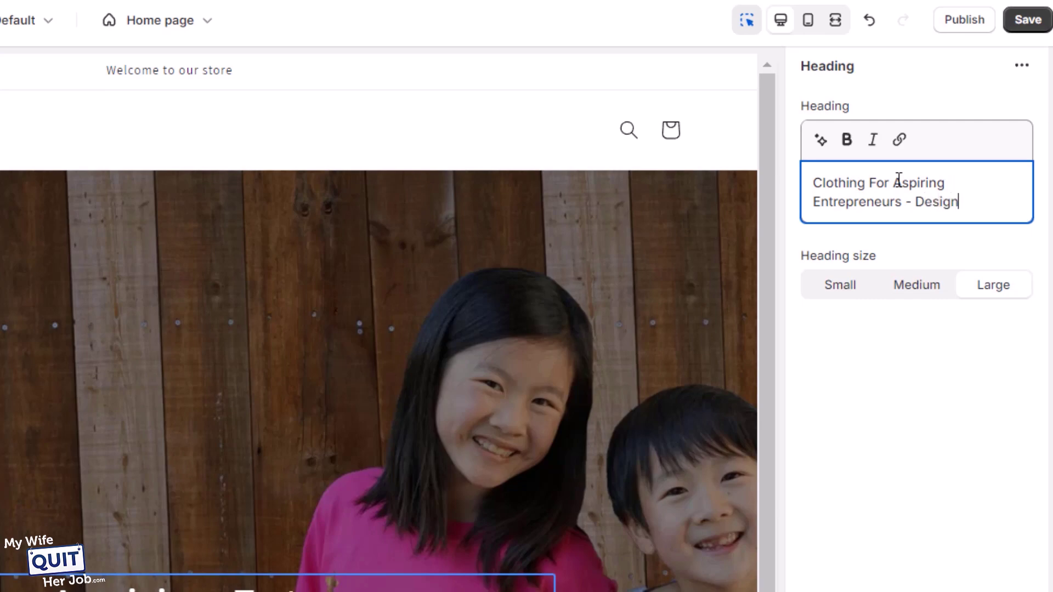
pyautogui.write(', For Kids')
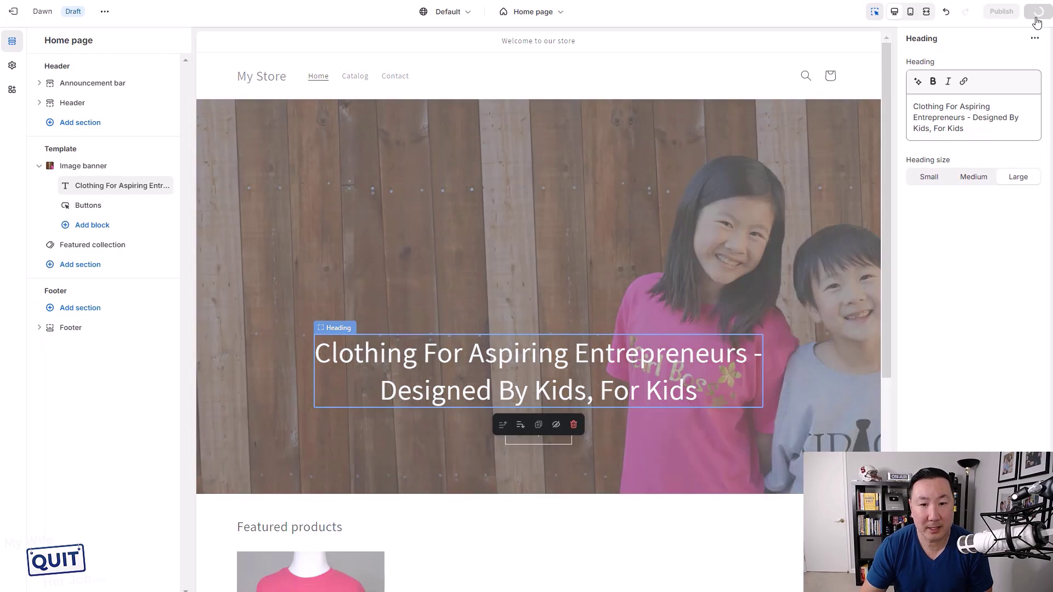
pyautogui.click(1038, 15)
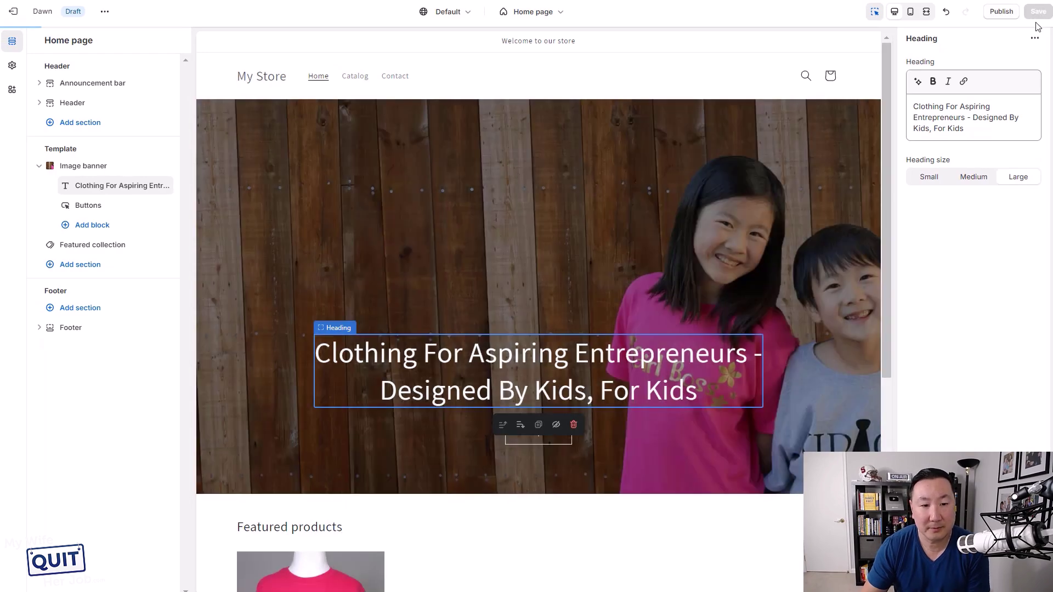
# - Set the image banner's overlay opacity to 0% and its banner height to Medium
pyautogui.press('Escape')
pyautogui.moveTo(944, 318); pyautogui.dragTo(911, 320)
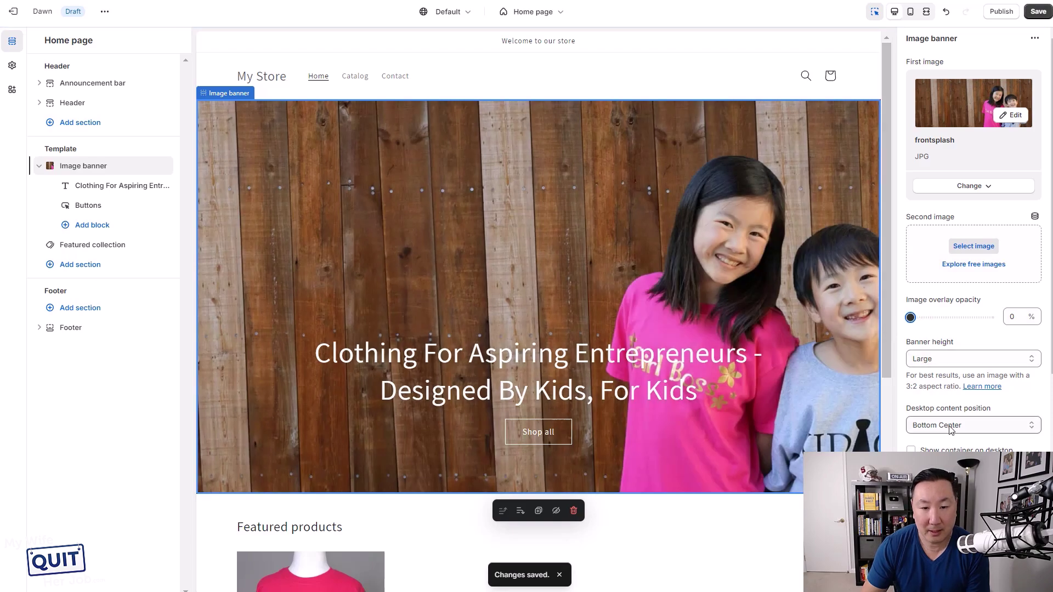
pyautogui.click(976, 360)
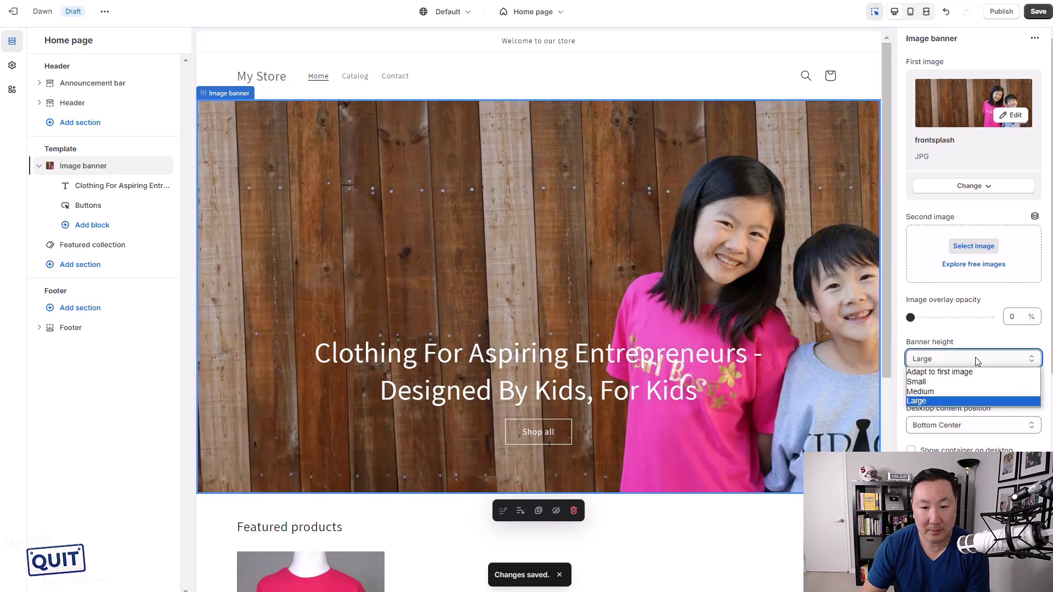
pyautogui.click(941, 392)
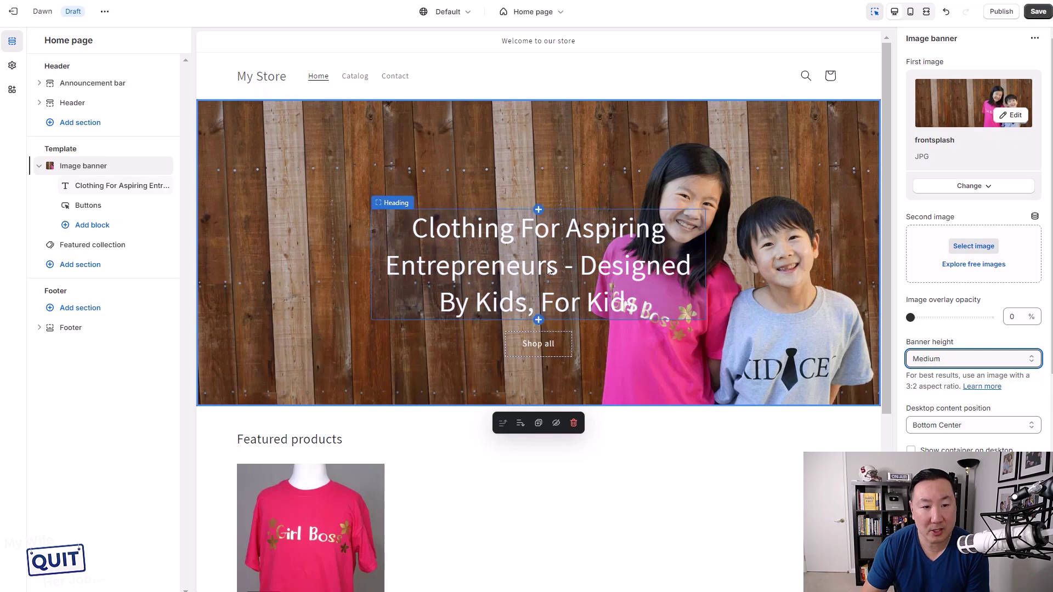
# - Set the image banner's desktop content alignment to Left
pyautogui.click(480, 245)
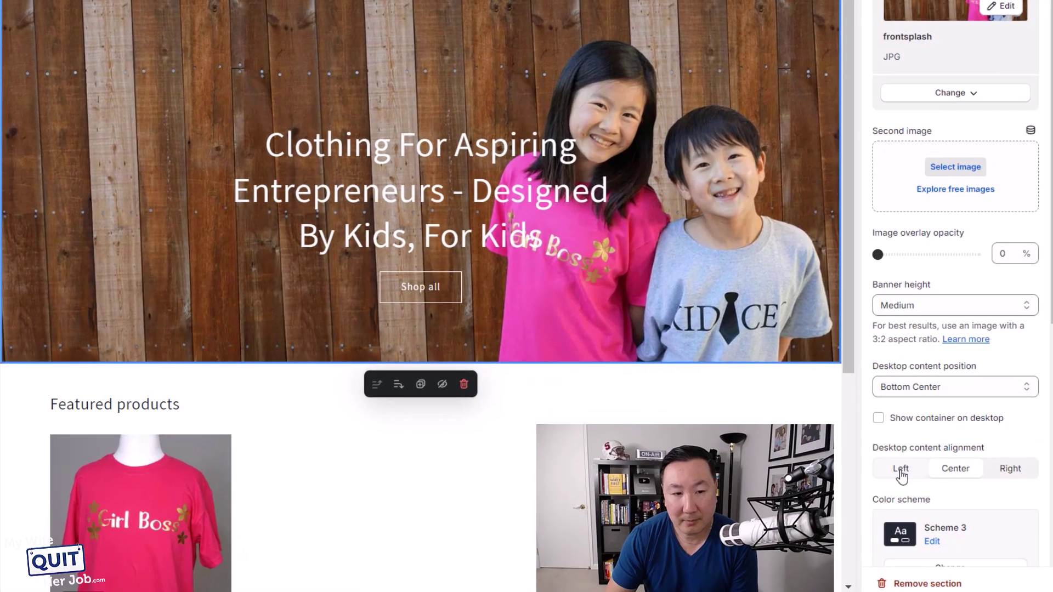
pyautogui.click(901, 471)
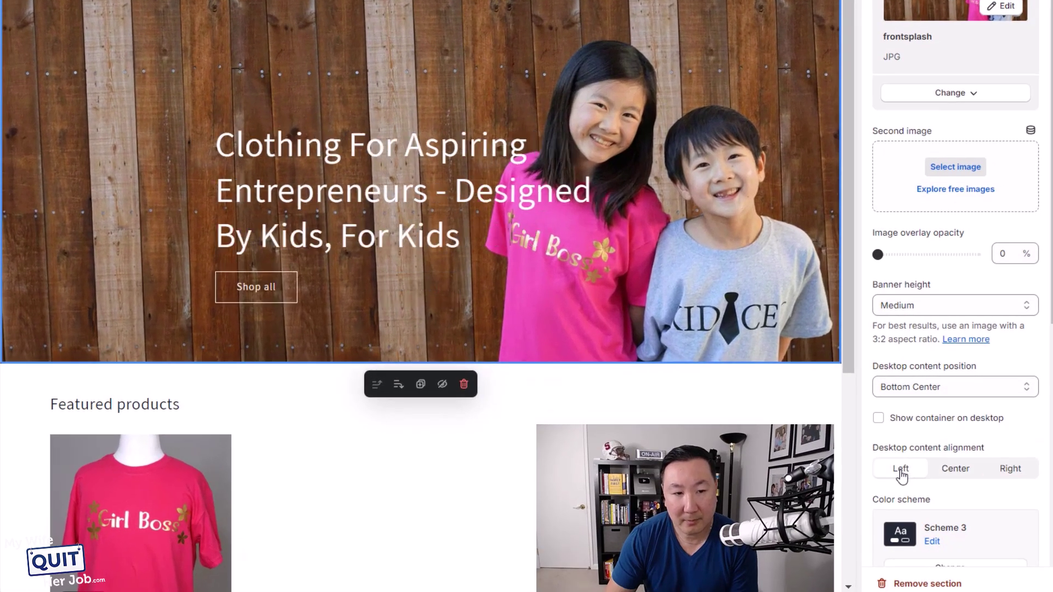
# - Set the image banner's desktop content position to Middle Left, make its heading bold and save the theme
pyautogui.click(947, 386)
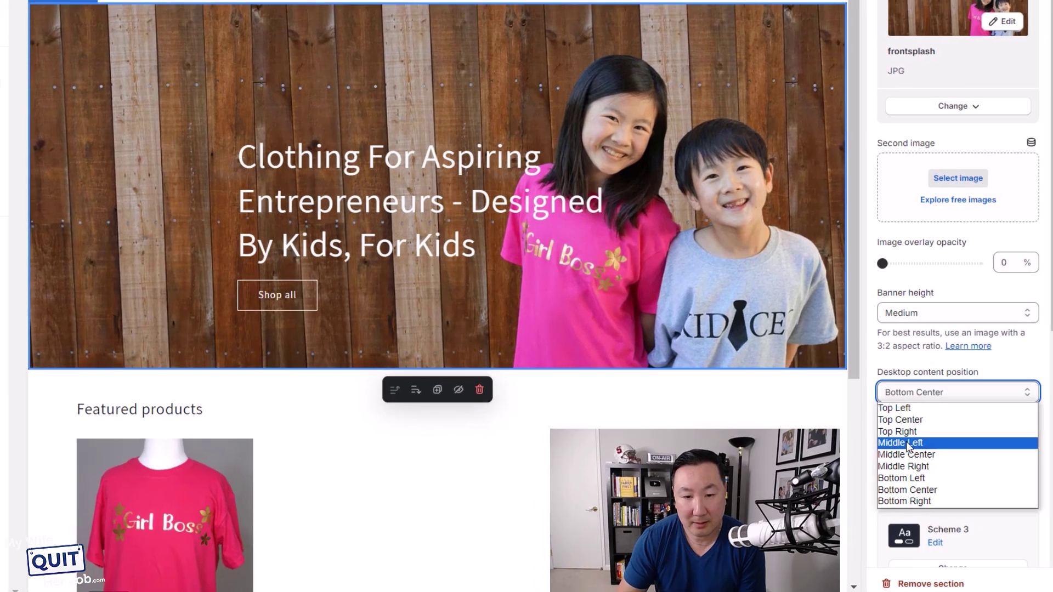
pyautogui.click(905, 439)
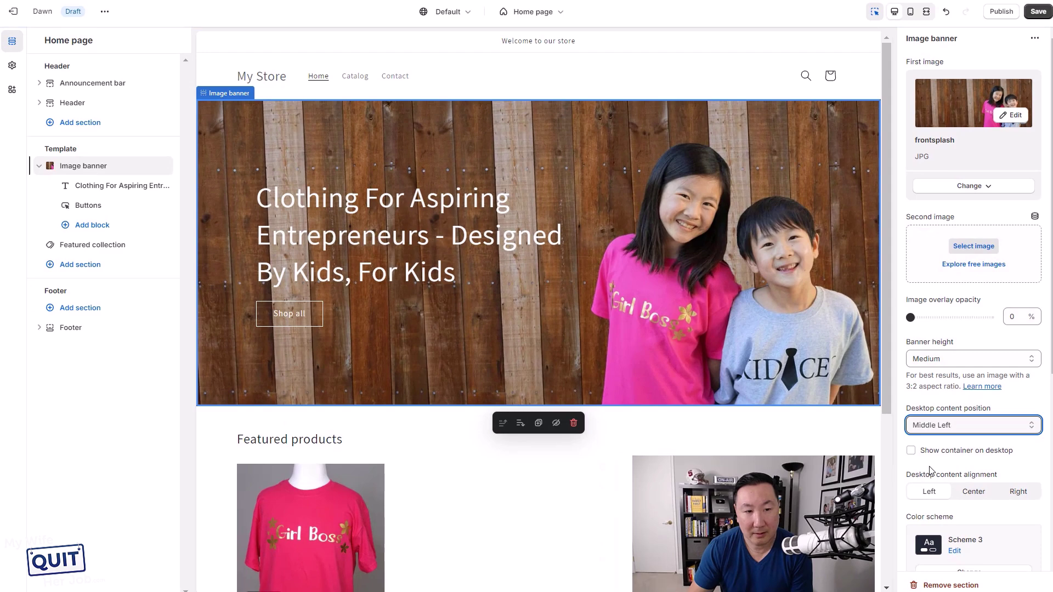
pyautogui.click(421, 229)
pyautogui.click(964, 108)
pyautogui.hotkey('ctrl', 'a')
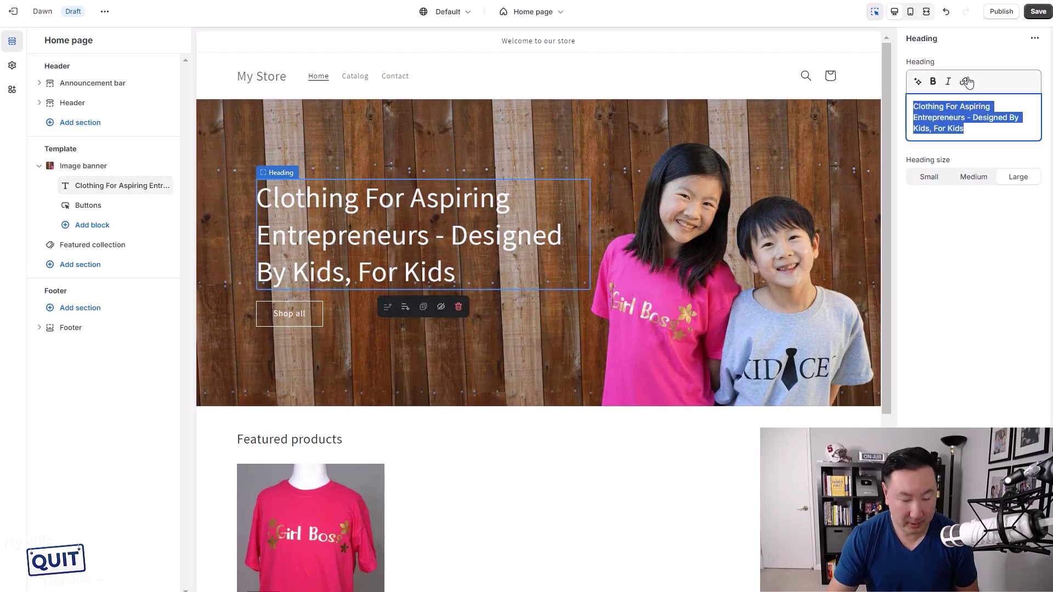
pyautogui.click(933, 81)
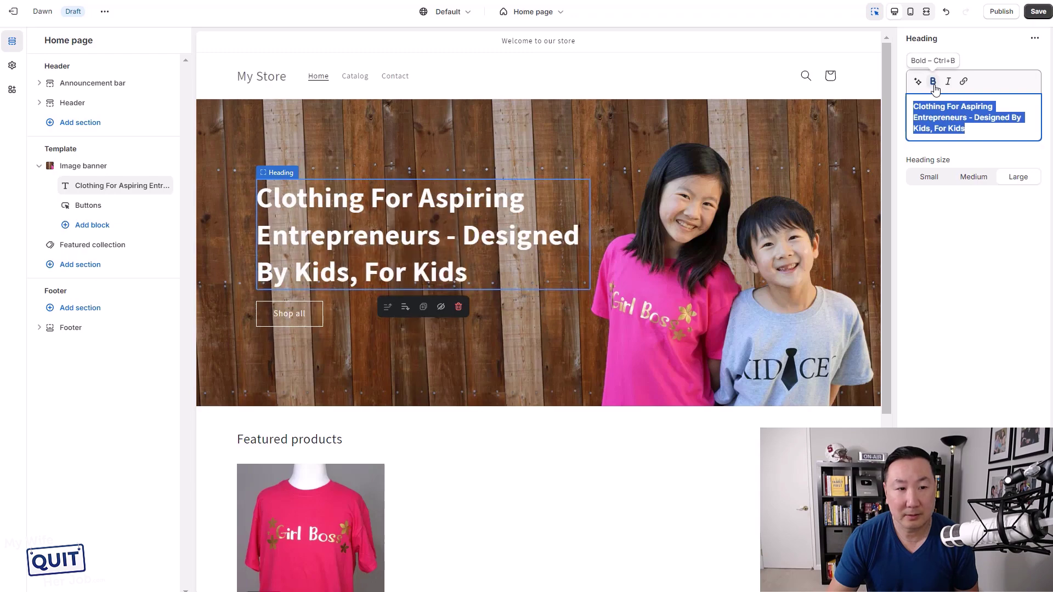
pyautogui.click(1032, 16)
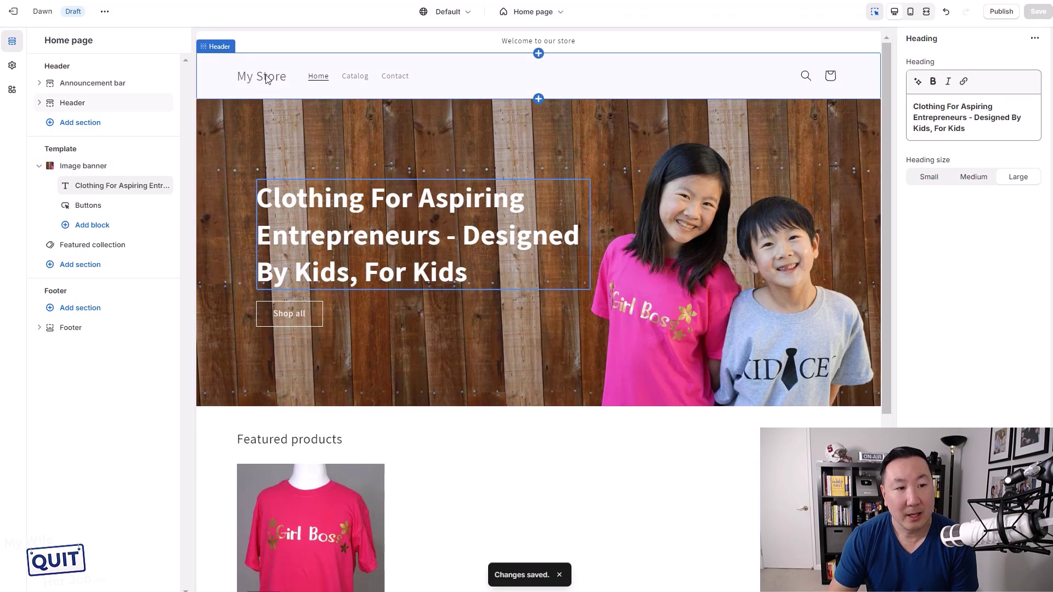
# - Upload KICLogoTie.jpg as the store logo in the theme settings and set its desktop width to 200 px
pyautogui.click(267, 79)
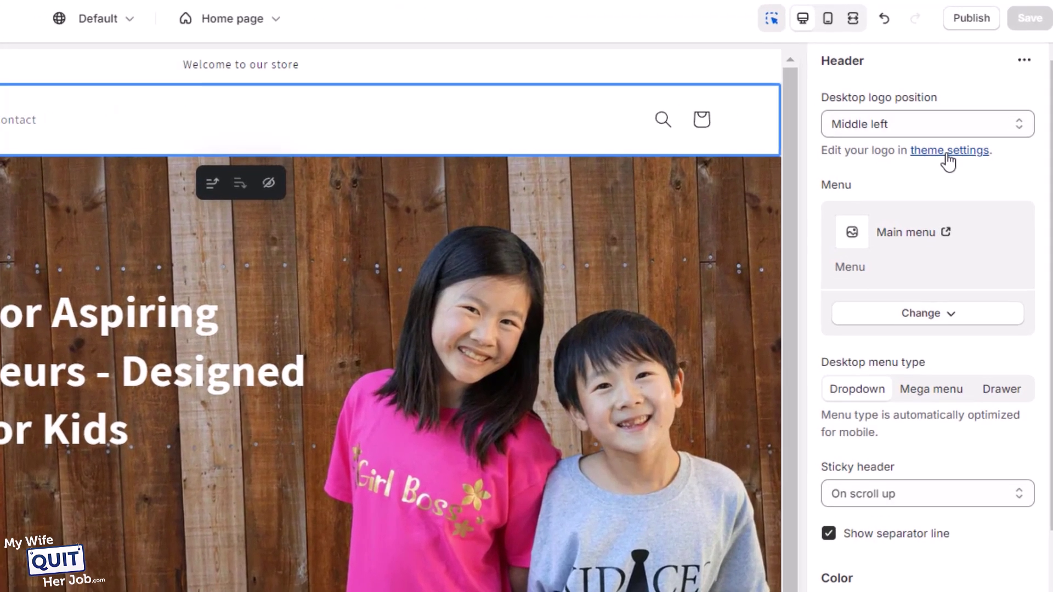
pyautogui.click(986, 96)
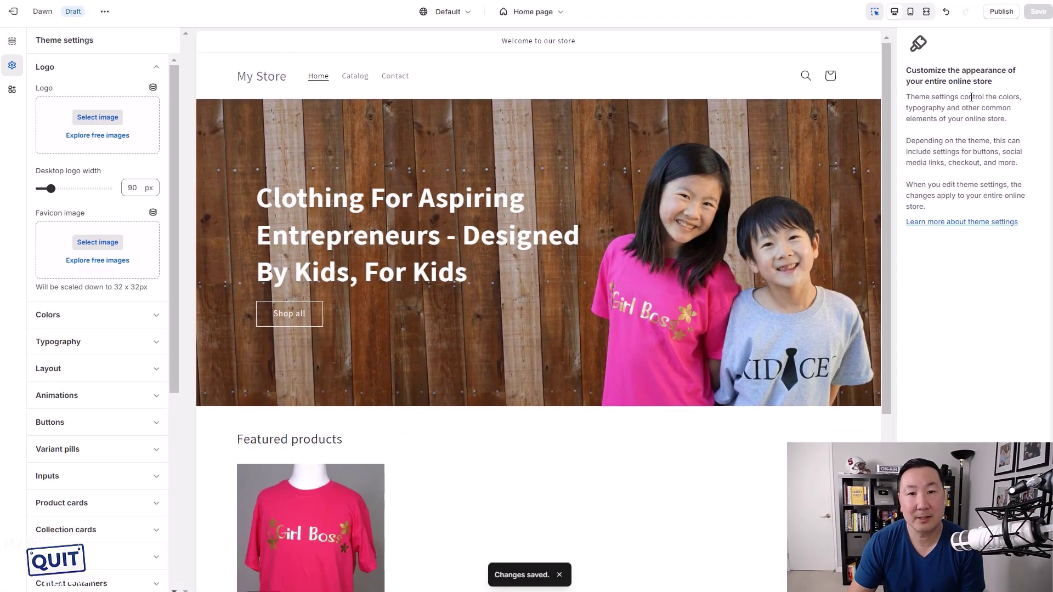
pyautogui.click(103, 120)
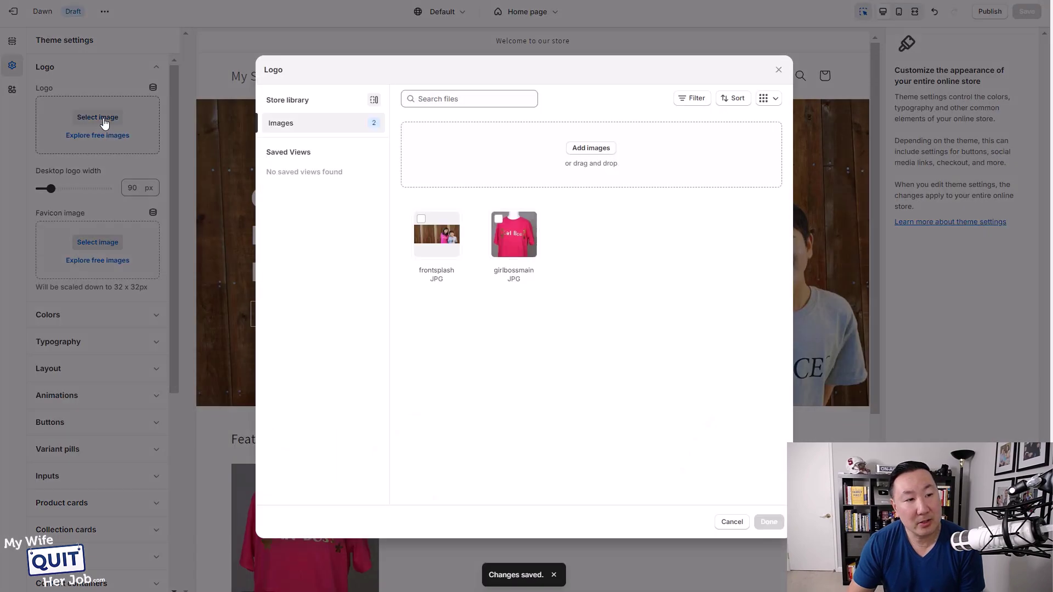
pyautogui.click(607, 158)
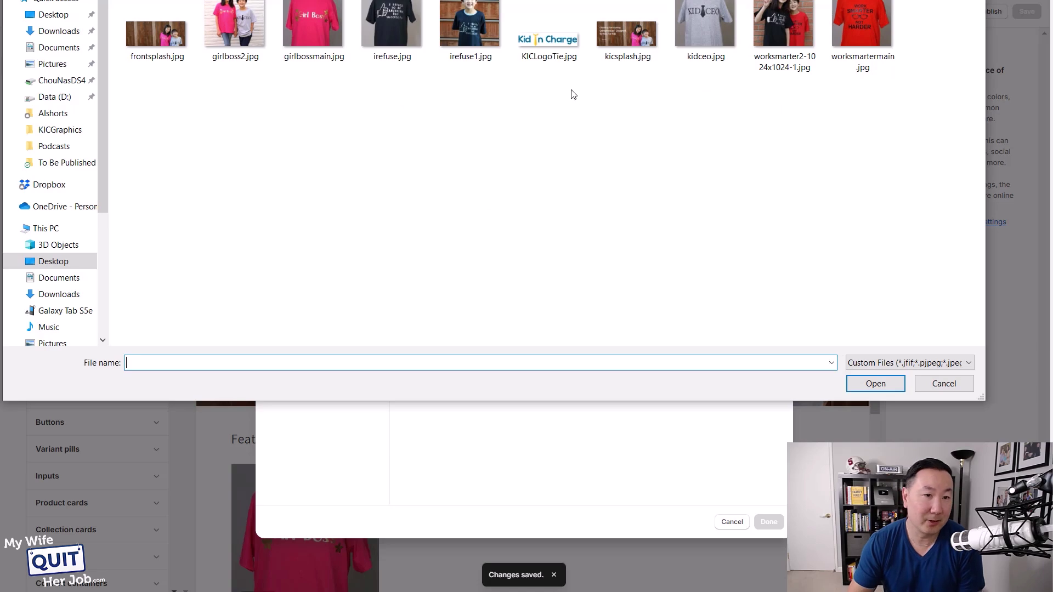
pyautogui.doubleClick(558, 38)
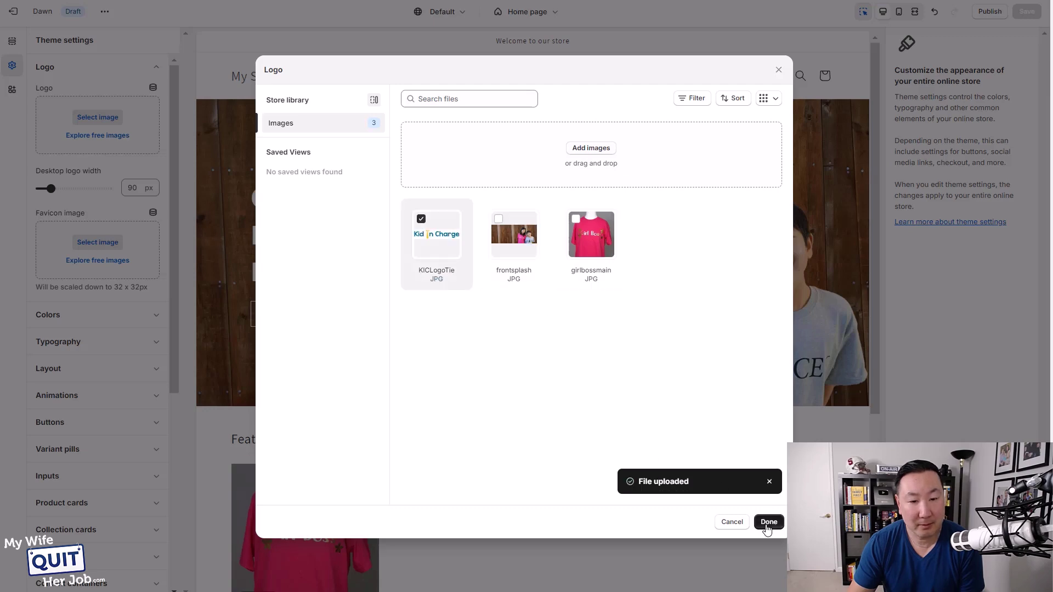
pyautogui.click(768, 522)
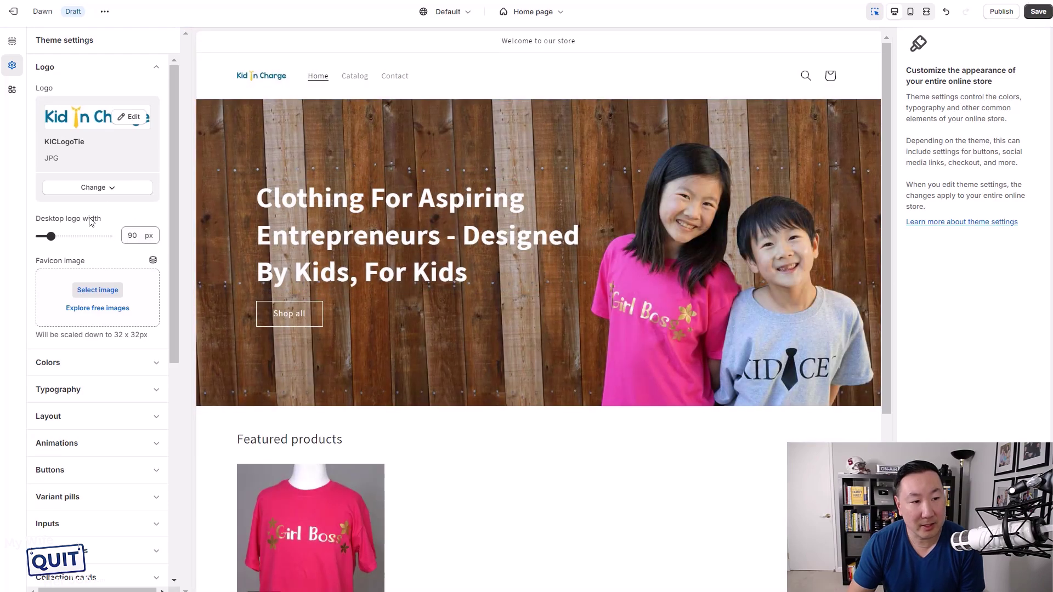
pyautogui.moveTo(50, 236); pyautogui.dragTo(80, 235)
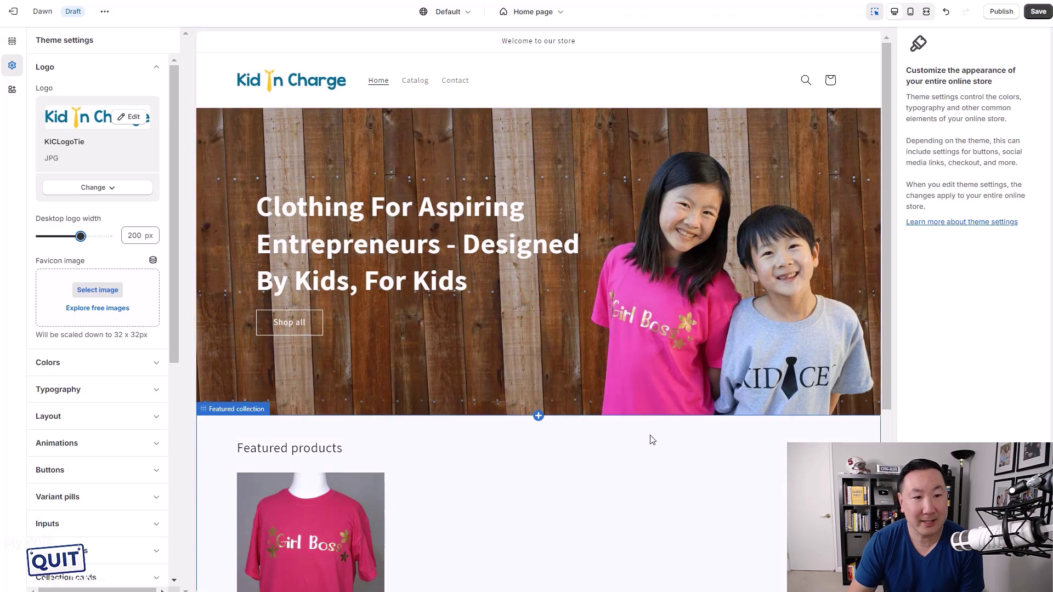
# - Look over the home page preview and compare it with the existing website at kidincharge.com
pyautogui.scroll(-2, 443, 472)
pyautogui.scroll(2, 445, 476)
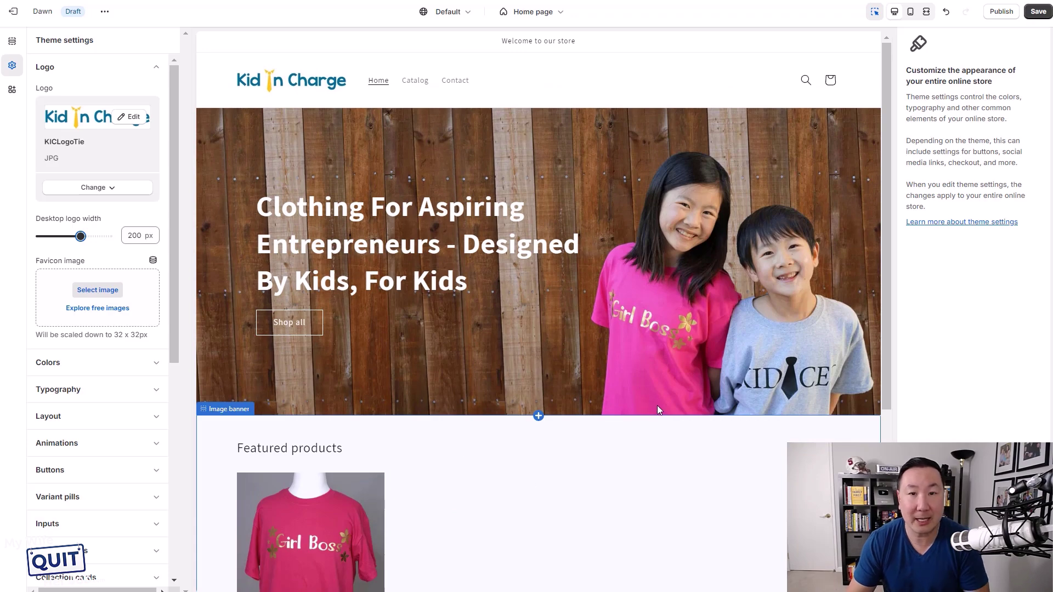
pyautogui.scroll(-3, 623, 423)
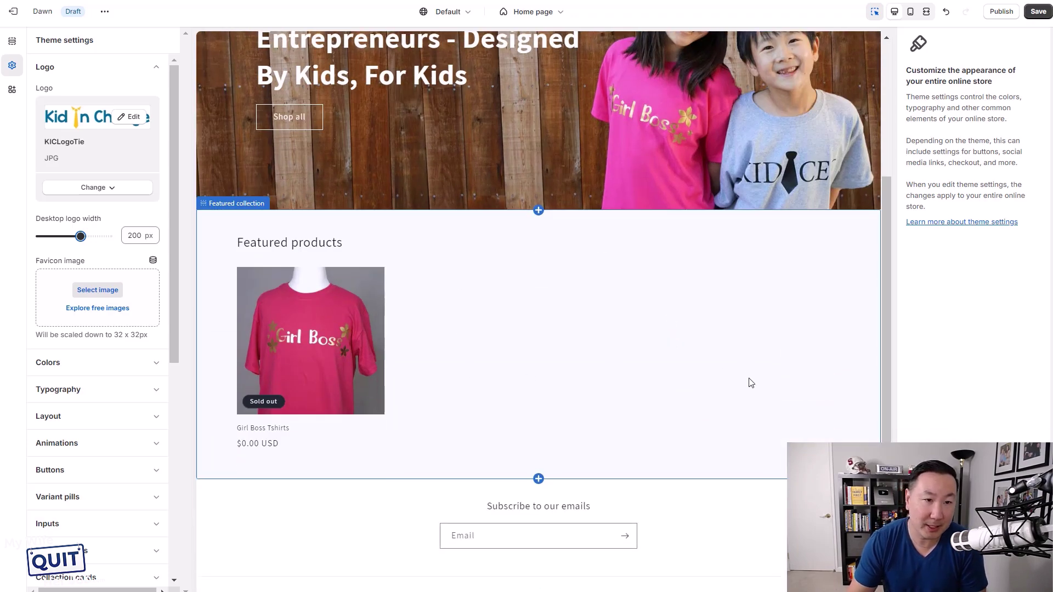
pyautogui.scroll(2, 774, 387)
pyautogui.scroll(2, 774, 387)
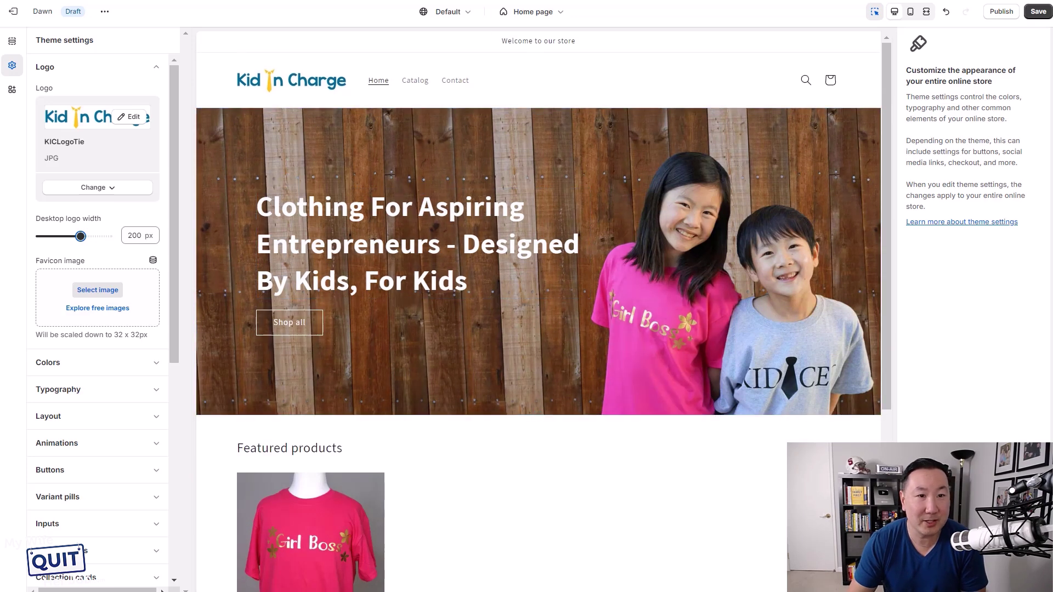
pyautogui.hotkey('ctrl', 't')
pyautogui.write('kidincharge.')
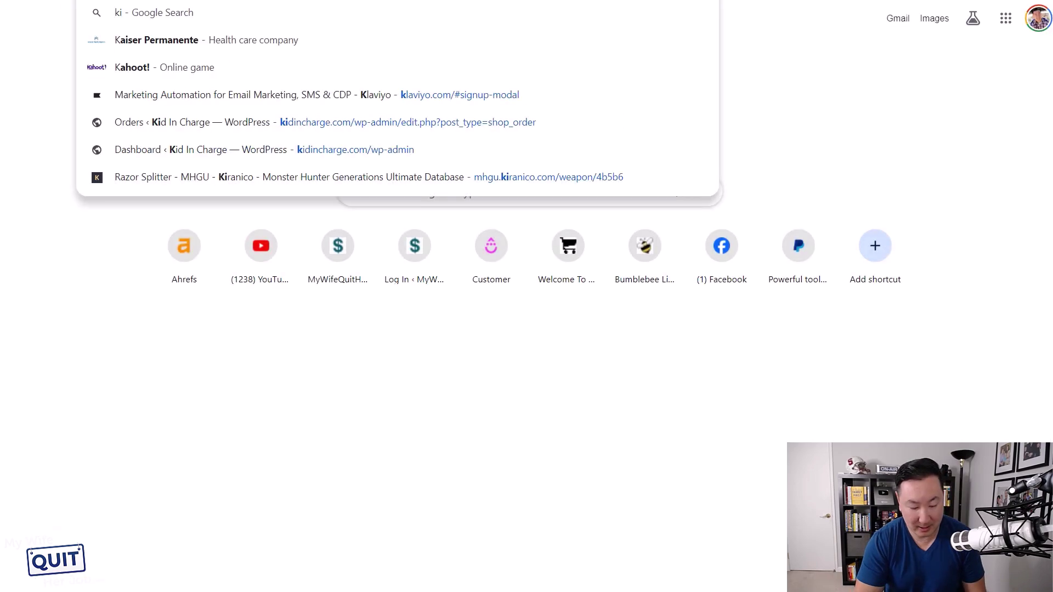
pyautogui.write('com')
pyautogui.press('Return')
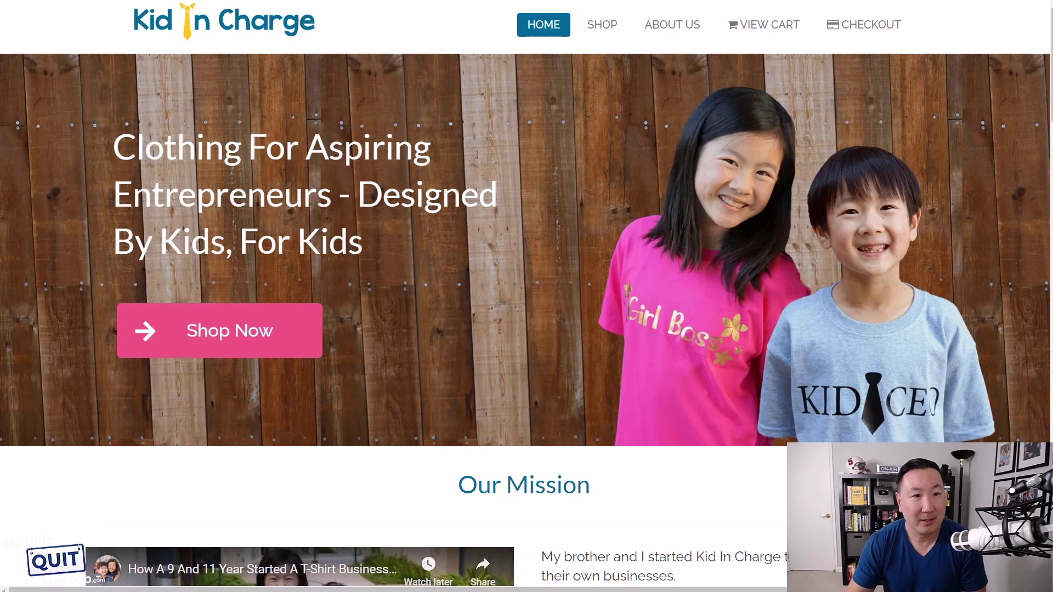
pyautogui.hotkey('ctrl', 'w')
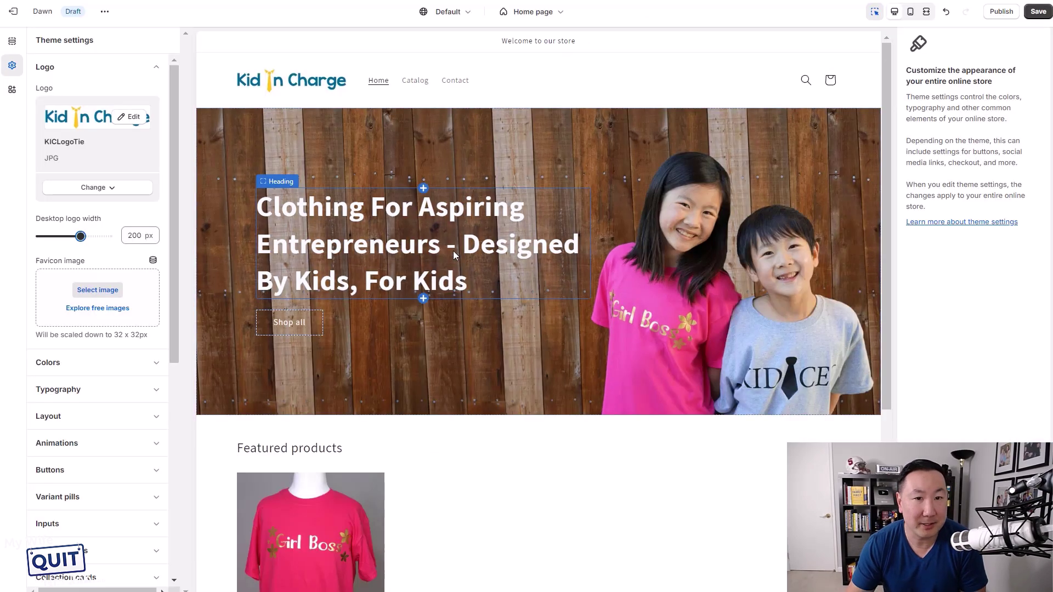
# - Save the customized Dawn theme and publish it as the store's current theme
pyautogui.click(718, 471)
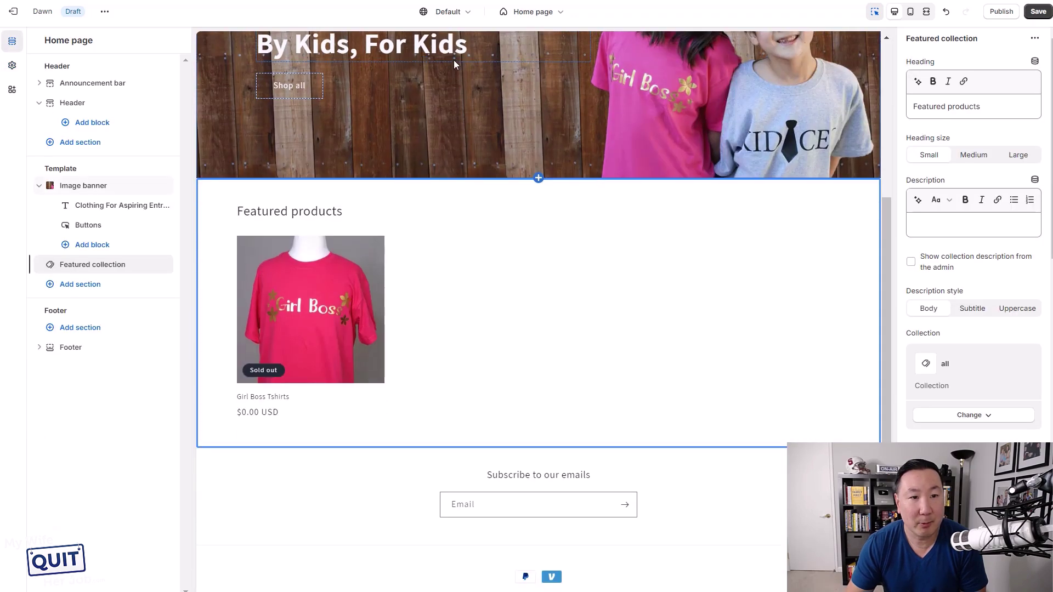
pyautogui.click(1041, 12)
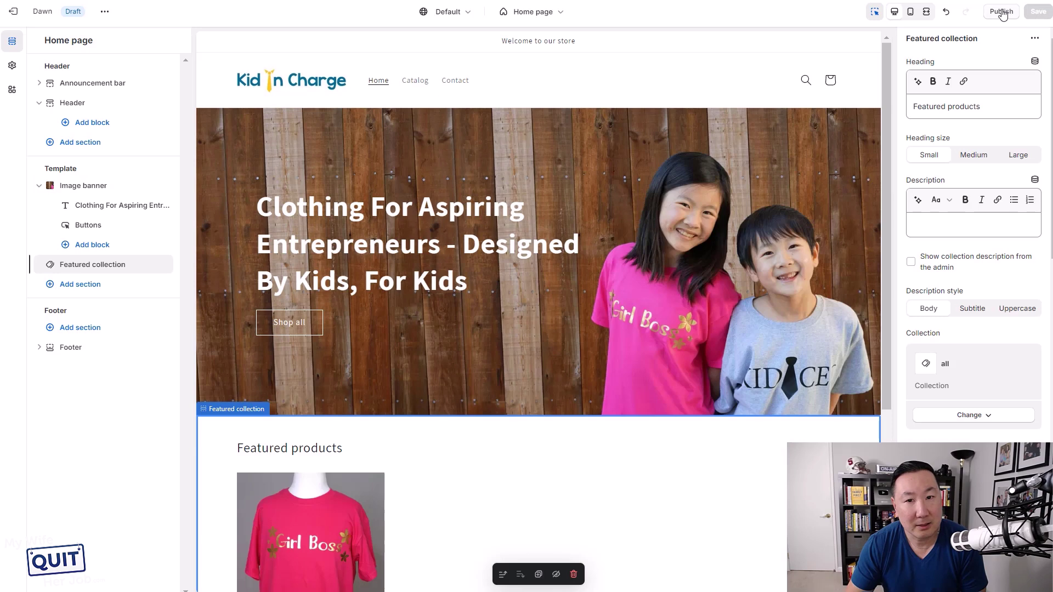
pyautogui.click(1002, 12)
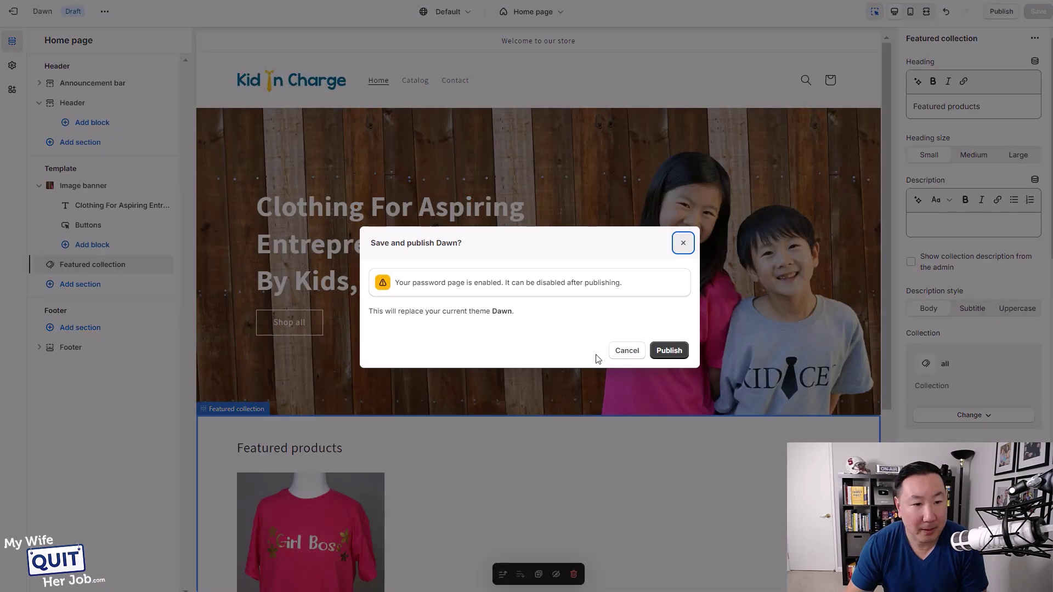
pyautogui.click(674, 356)
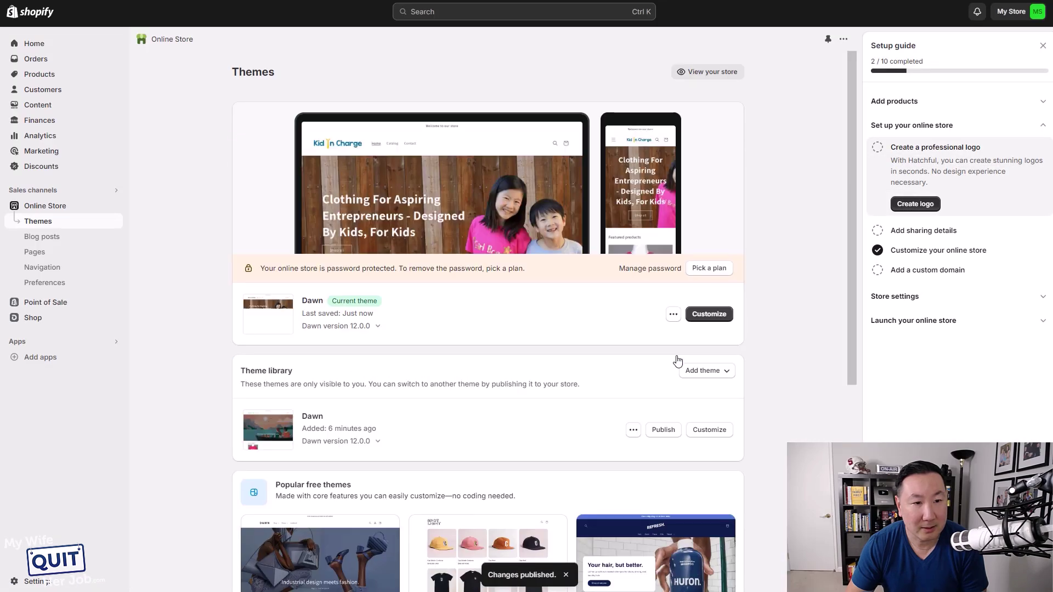
# - View the published online store and look over its home page
pyautogui.click(724, 80)
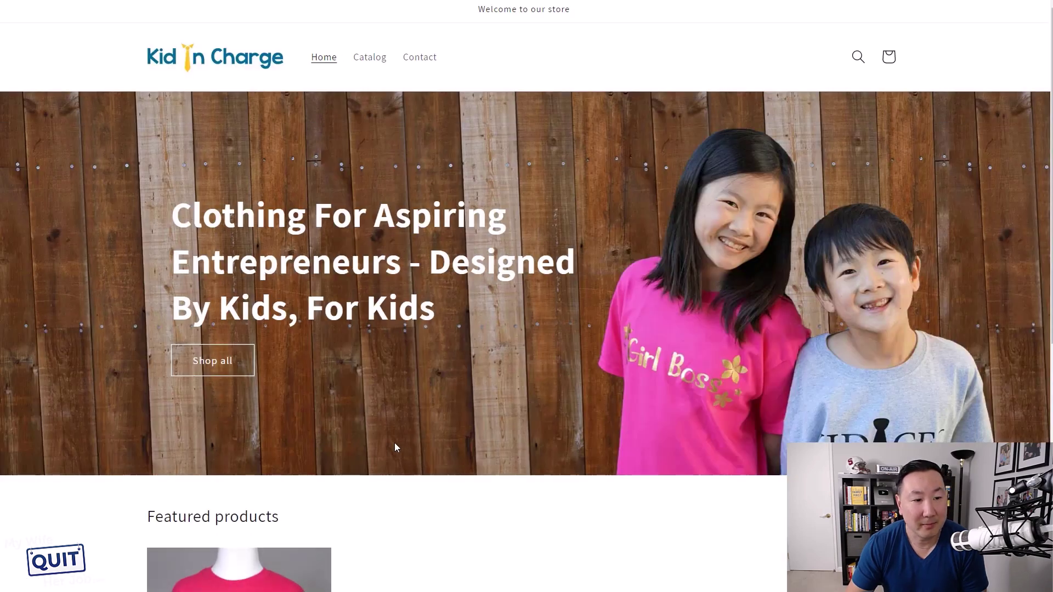
pyautogui.scroll(-5, 581, 299)
pyautogui.scroll(5, 581, 296)
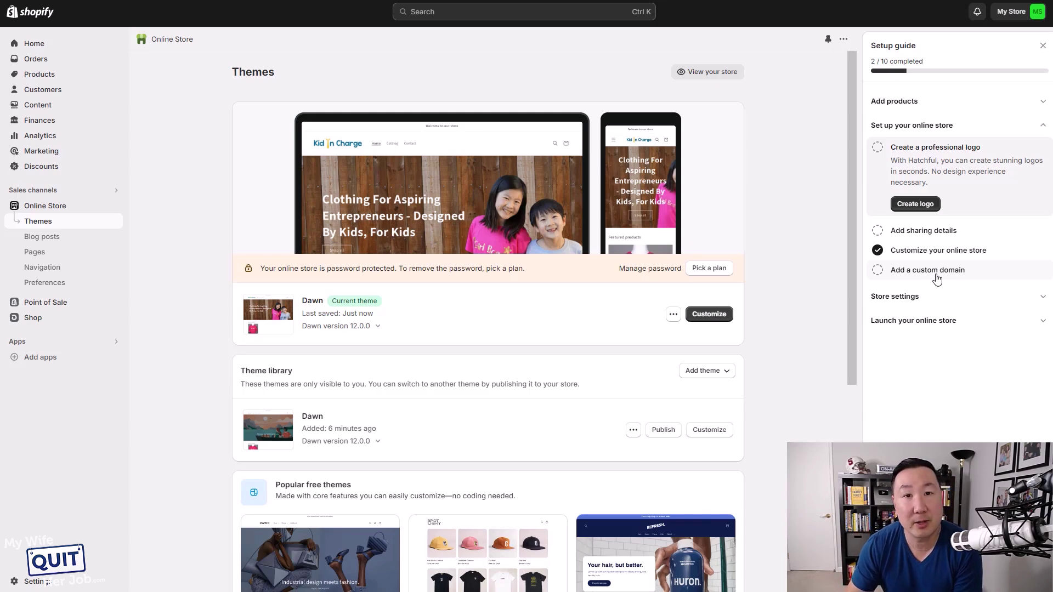
# - Name the store "Kid In Charge" through the setup guide's store settings and save the profile
pyautogui.click(921, 299)
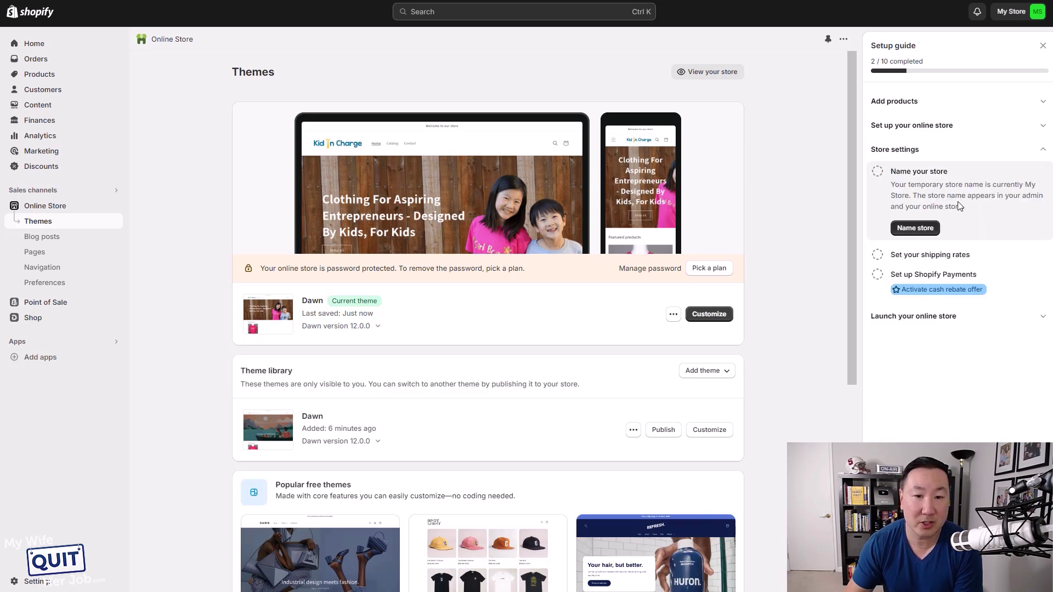
pyautogui.click(927, 227)
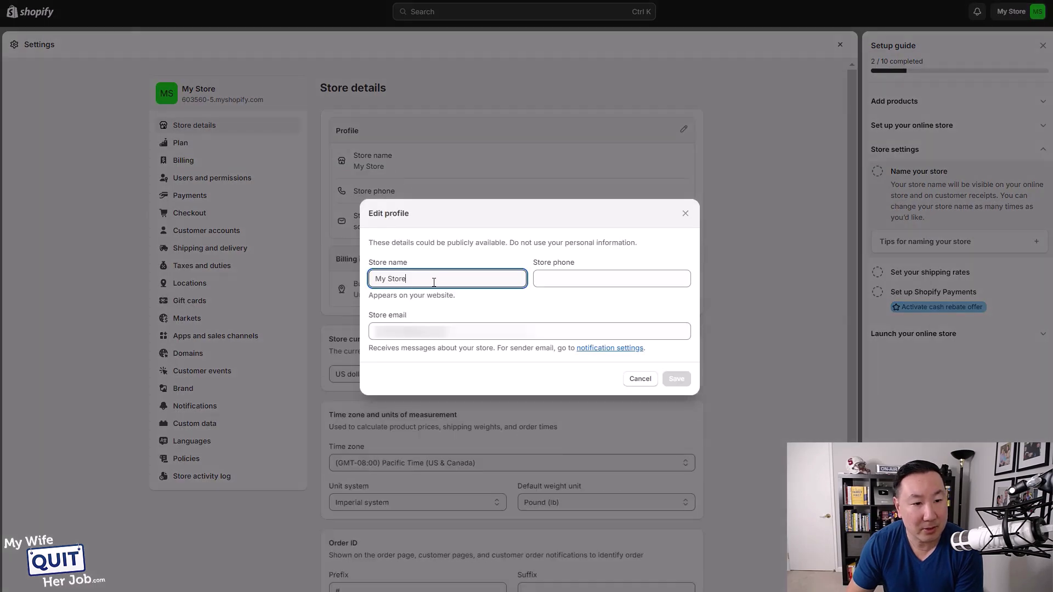
pyautogui.moveTo(434, 283); pyautogui.dragTo(348, 272)
pyautogui.write('Kid In Charge')
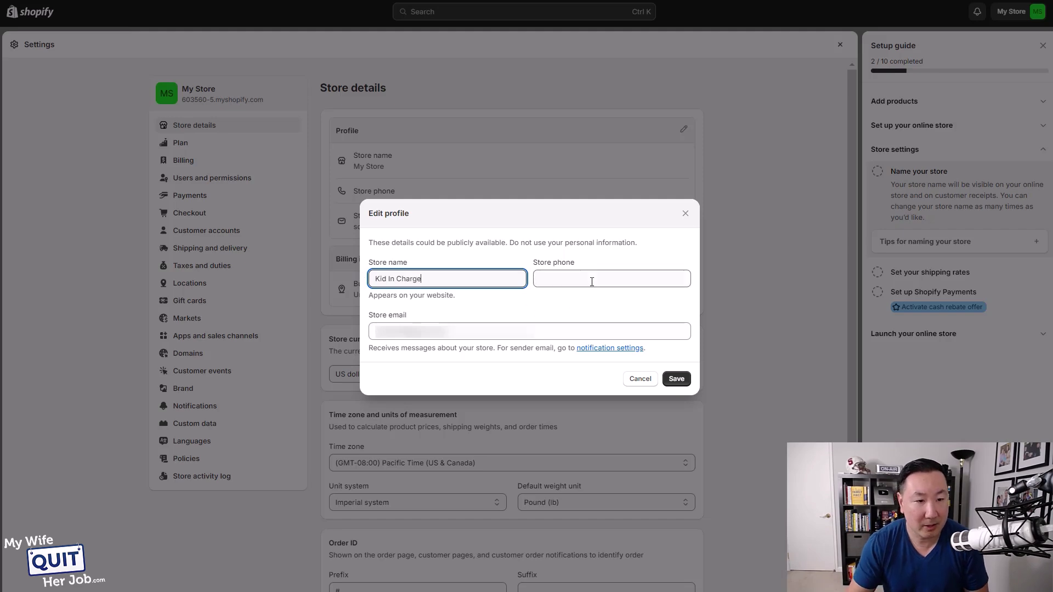
pyautogui.click(676, 378)
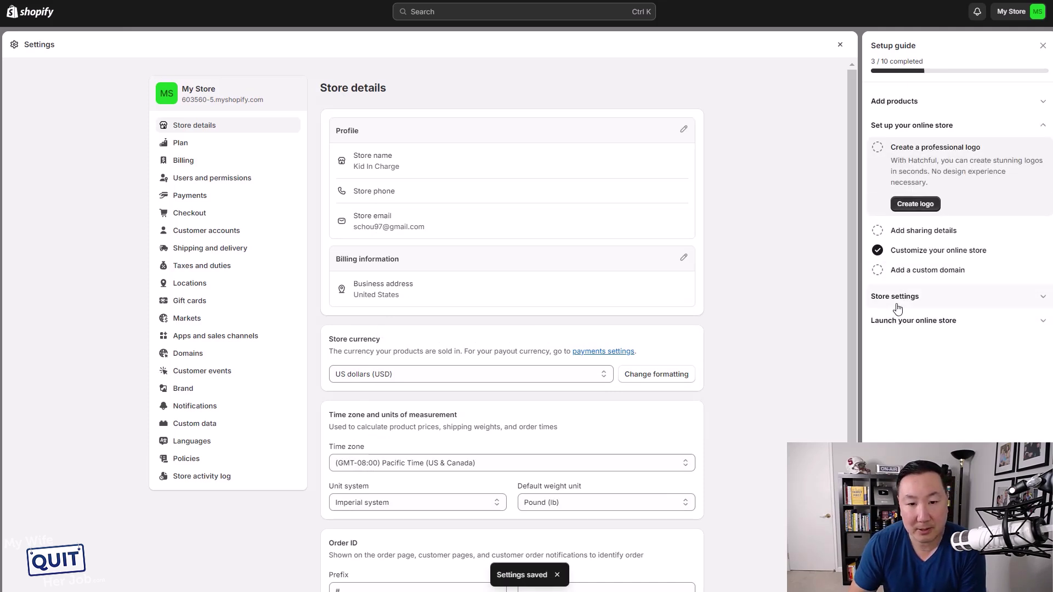
# - Go to the Shopify Payments setup from the setup guide's store settings tasks
pyautogui.click(901, 299)
pyautogui.click(940, 282)
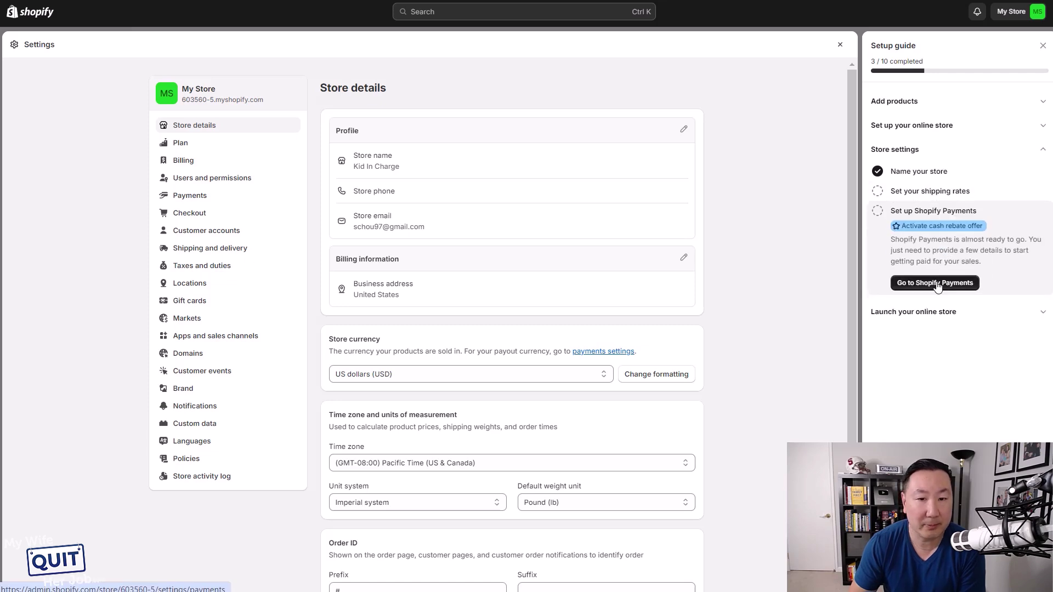
pyautogui.click(937, 283)
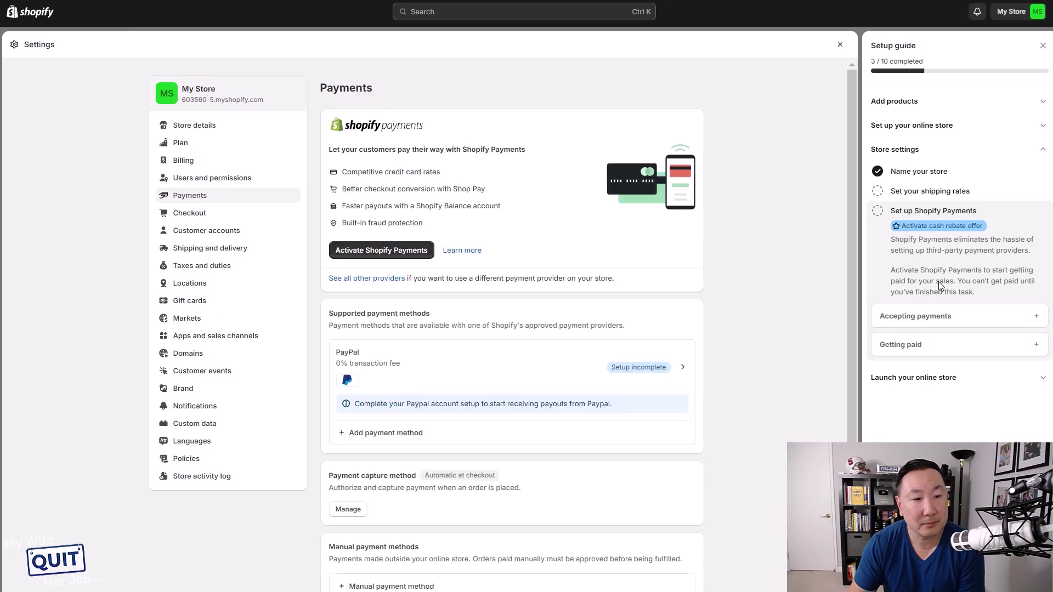